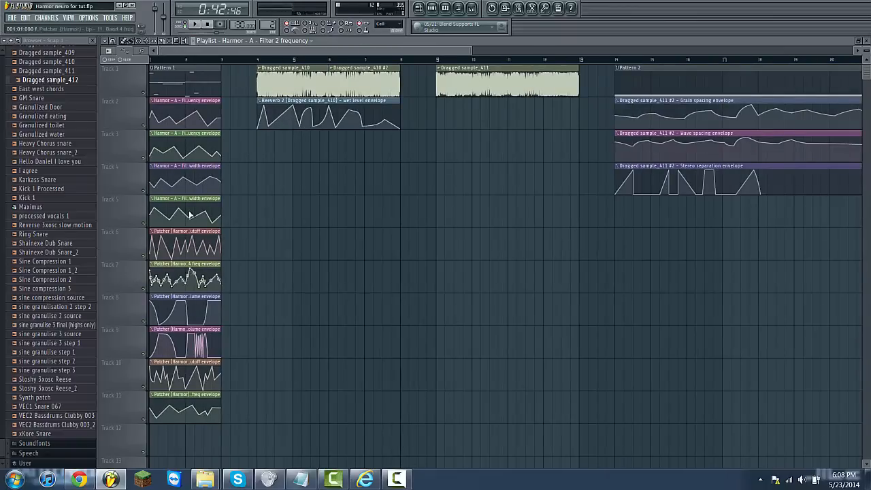
pyautogui.moveTo(354, 46); pyautogui.dragTo(324, 98)
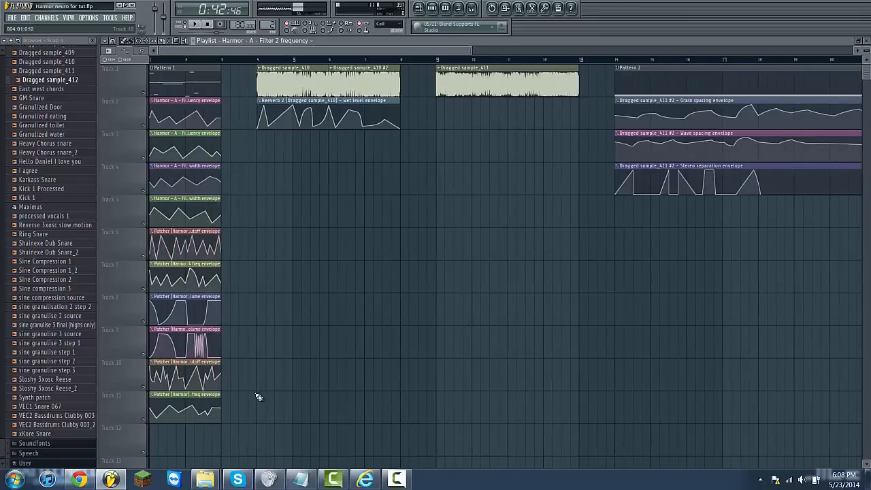
pyautogui.moveTo(259, 402); pyautogui.dragTo(140, 108)
pyautogui.click(310, 247)
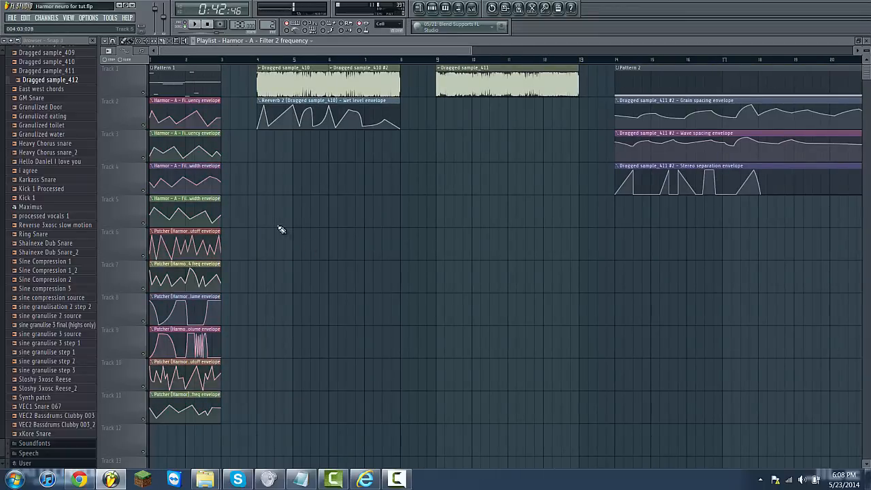
# Step: Bring up the step sequencer and the mixer, and select the Harmor mixer track to inspect its effects
pyautogui.scroll(3, 222, 102)
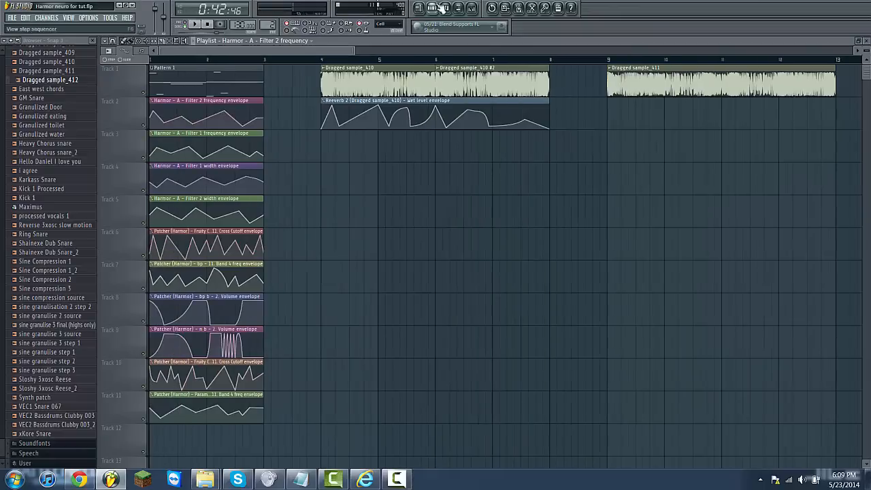
pyautogui.click(434, 7)
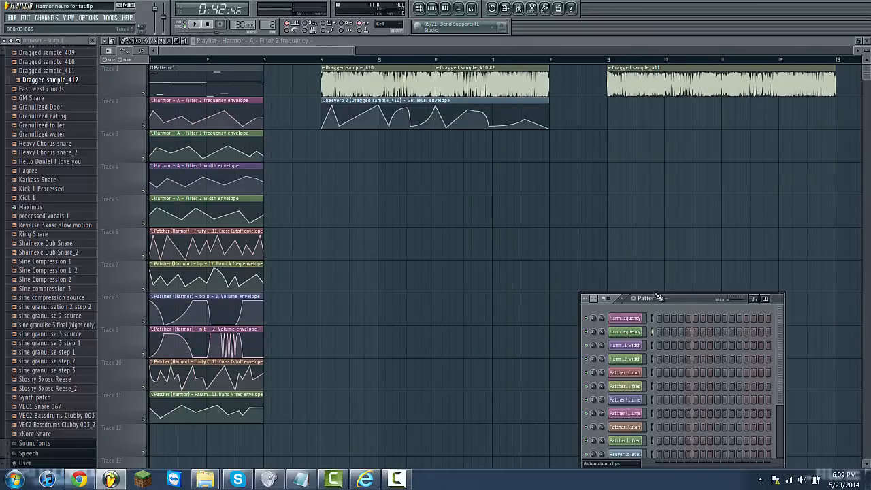
pyautogui.moveTo(691, 297); pyautogui.dragTo(536, 172)
pyautogui.click(472, 7)
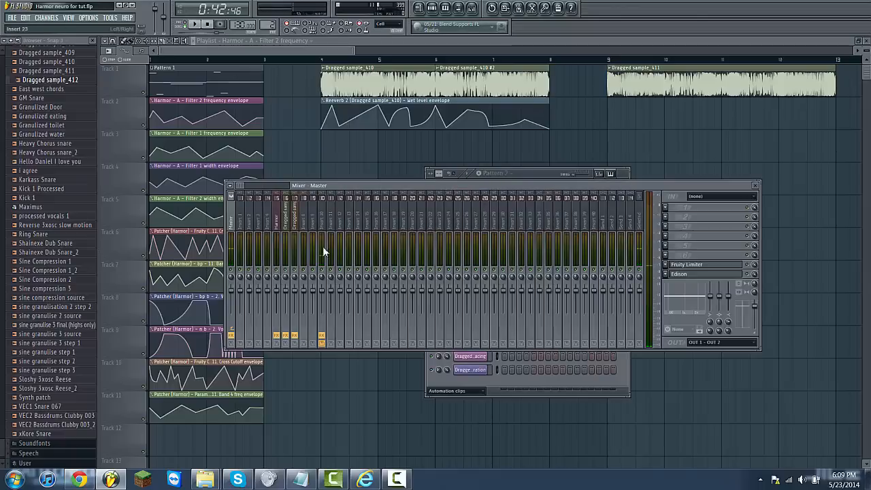
pyautogui.click(282, 216)
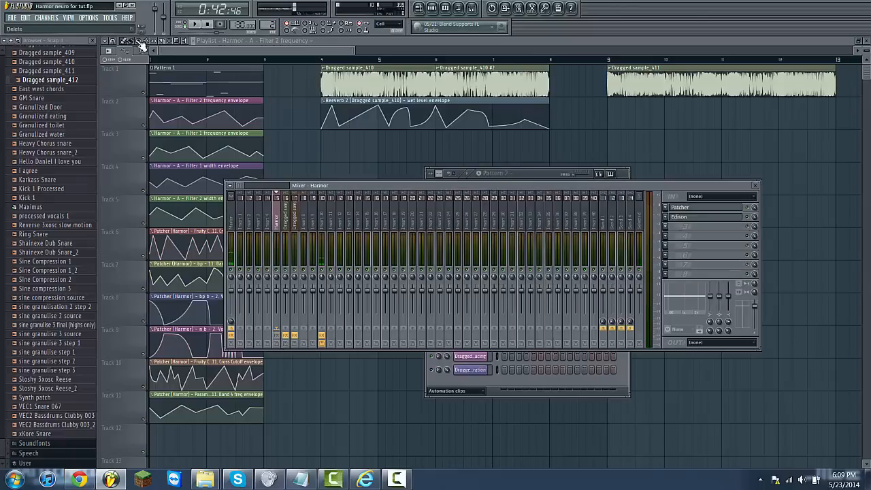
# Step: Close the floating windows and play back the Harmor pattern with its automation clips from the beginning of the playlist
pyautogui.press('F12')
pyautogui.press('space')
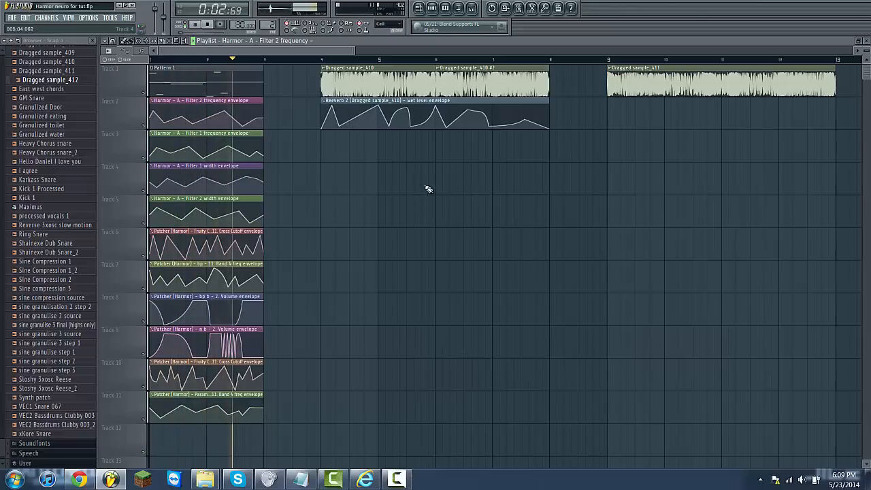
pyautogui.press('space')
# Step: Filter the step sequencer to Unsorted channels and open the Harmor channel's plugin window with its envelope editor showing
pyautogui.press('F6')
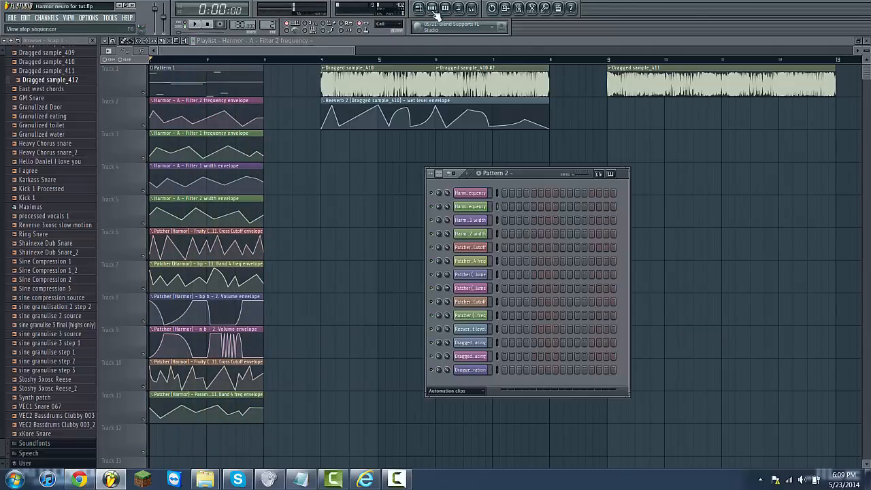
pyautogui.click(467, 392)
pyautogui.click(467, 432)
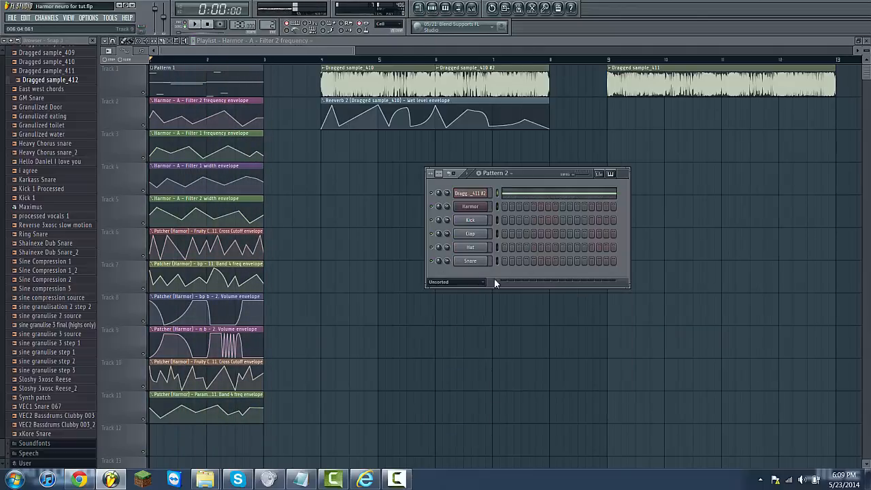
pyautogui.click(476, 208)
pyautogui.moveTo(538, 111); pyautogui.dragTo(333, 119)
pyautogui.click(595, 284)
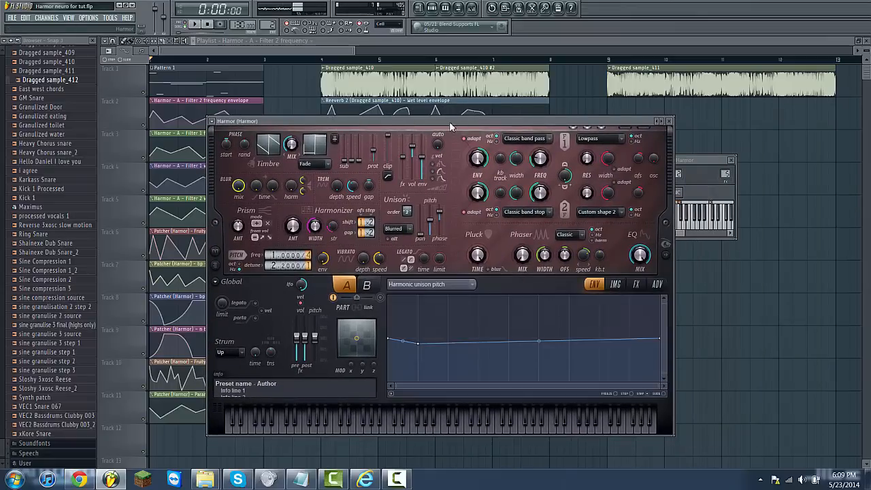
pyautogui.moveTo(449, 121); pyautogui.dragTo(430, 121)
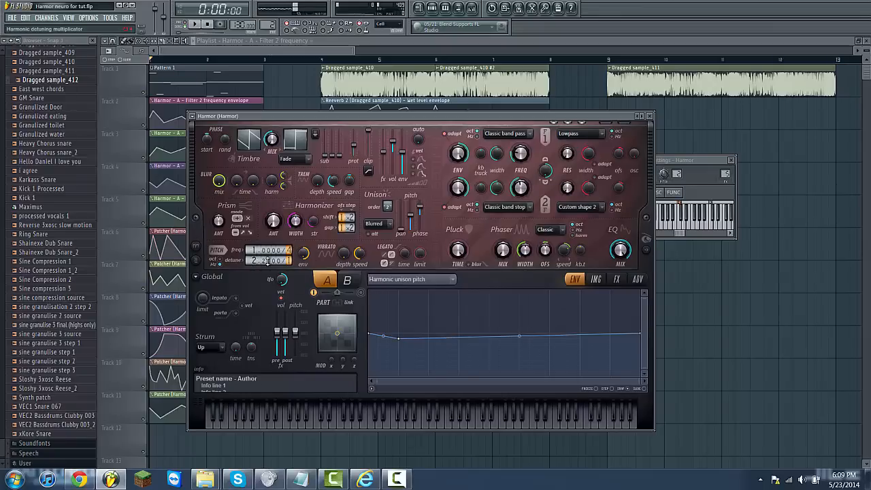
# Step: Examine Harmor's harmonic detuning multiplier and unison settings
pyautogui.scroll(-2, 268, 261)
pyautogui.scroll(1, 267, 261)
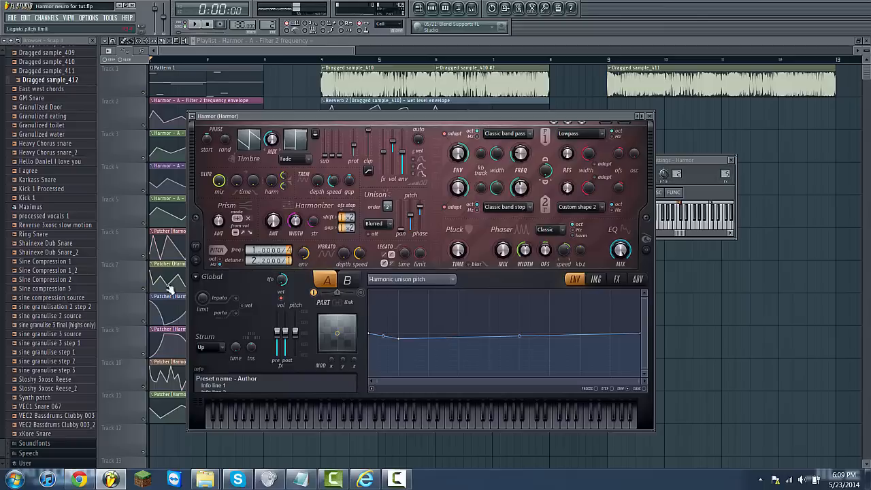
pyautogui.moveTo(315, 114); pyautogui.dragTo(272, 95)
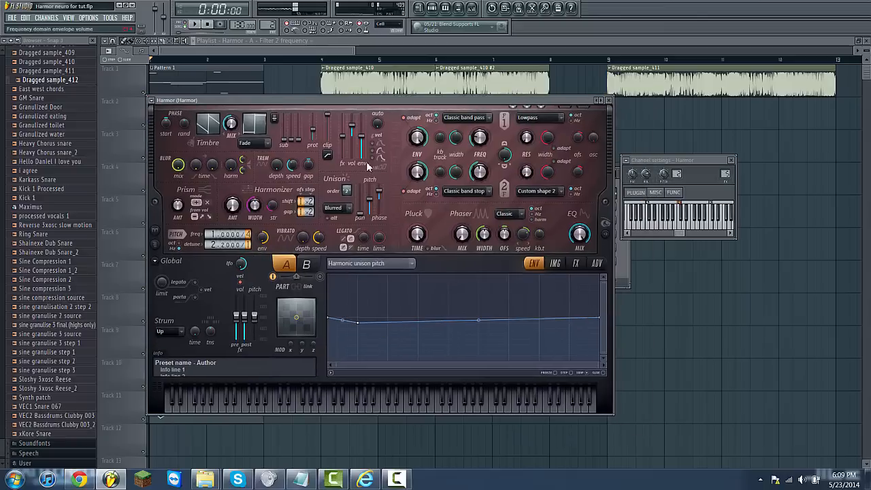
pyautogui.moveTo(326, 97); pyautogui.dragTo(383, 107)
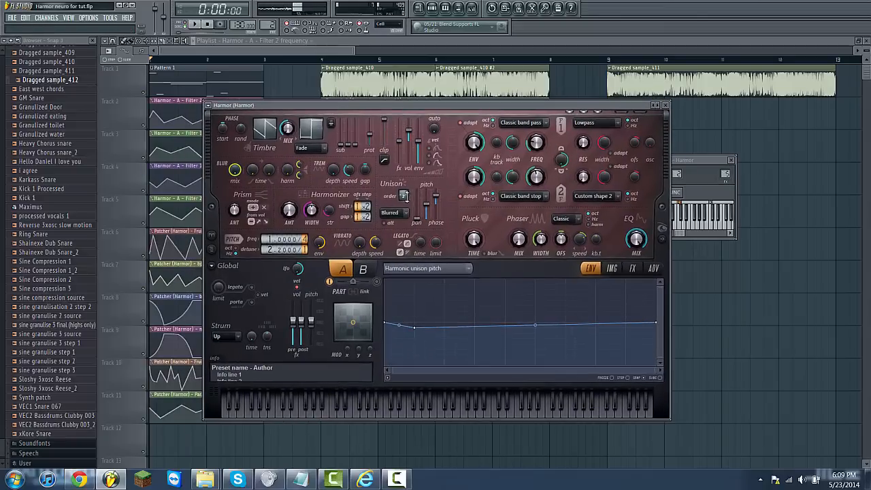
pyautogui.moveTo(423, 224); pyautogui.dragTo(421, 216)
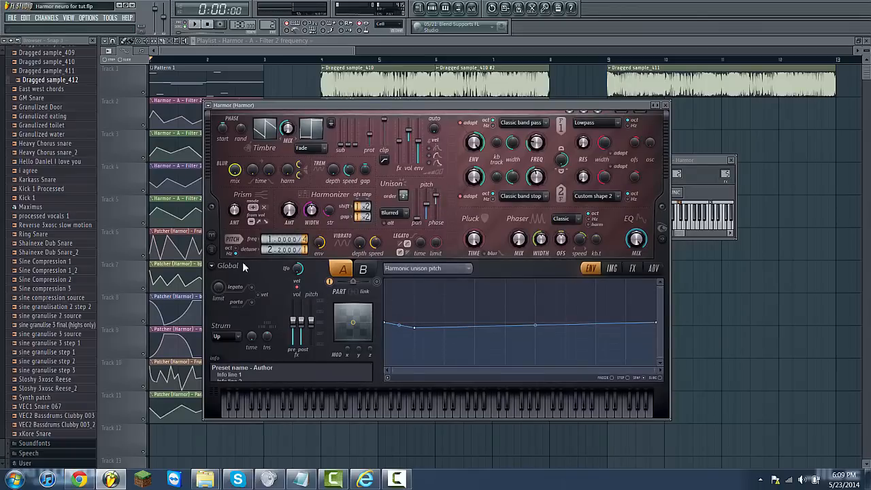
# Step: Review Harmor's list of envelope targets and pick Harmonic unison pitch to view its curve
pyautogui.click(451, 269)
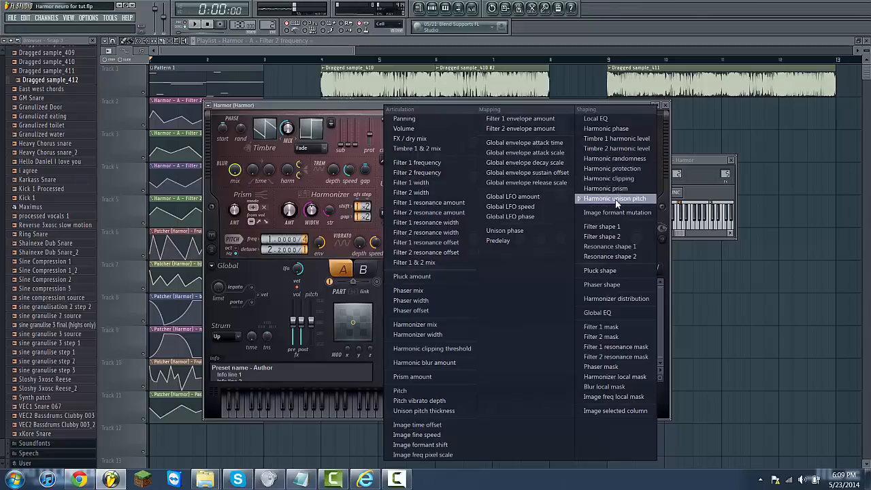
pyautogui.click(338, 254)
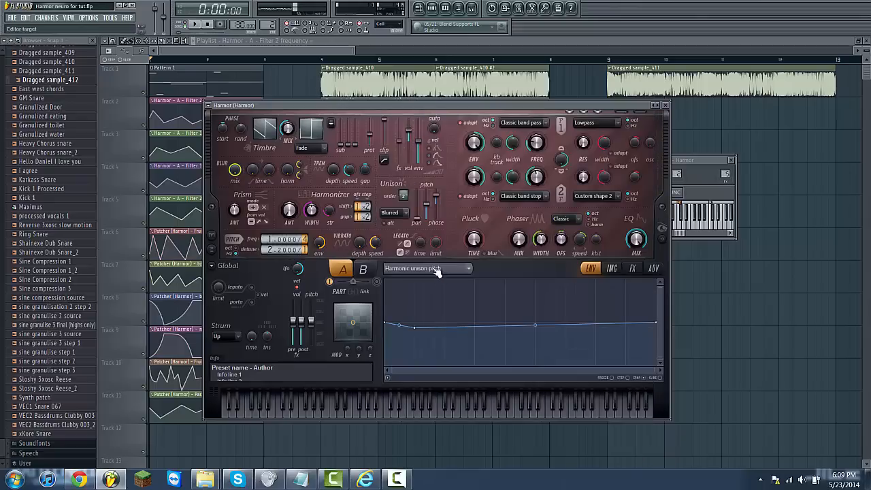
pyautogui.click(436, 275)
pyautogui.click(614, 200)
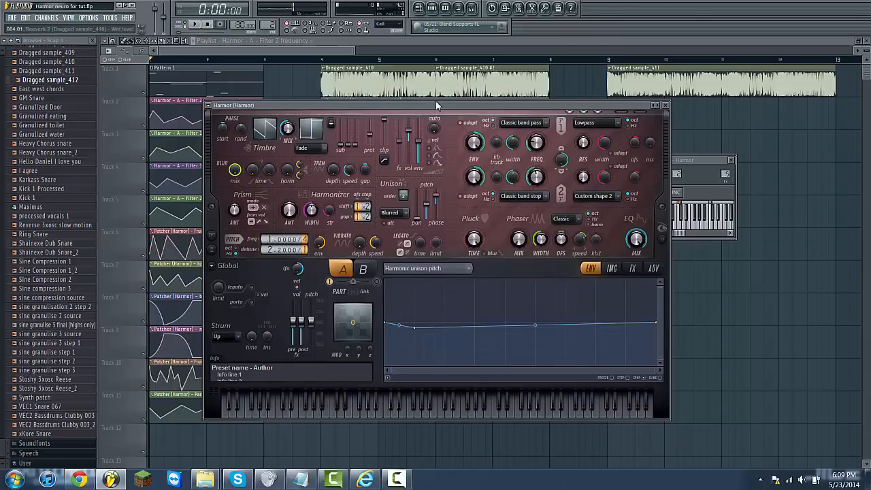
pyautogui.moveTo(439, 106); pyautogui.dragTo(422, 110)
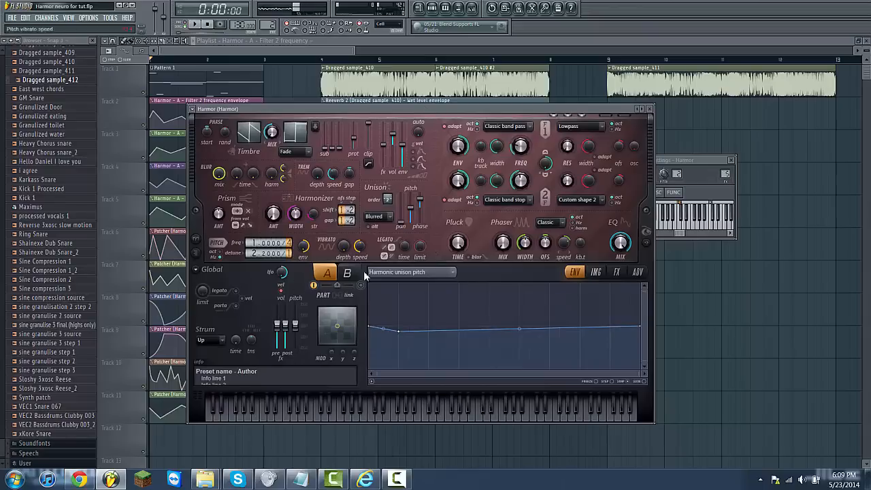
# Step: Compare Harmor's filter settings with the playlist automation clips, playing briefly to watch the automated filter frequency knobs
pyautogui.moveTo(529, 107); pyautogui.dragTo(705, 93)
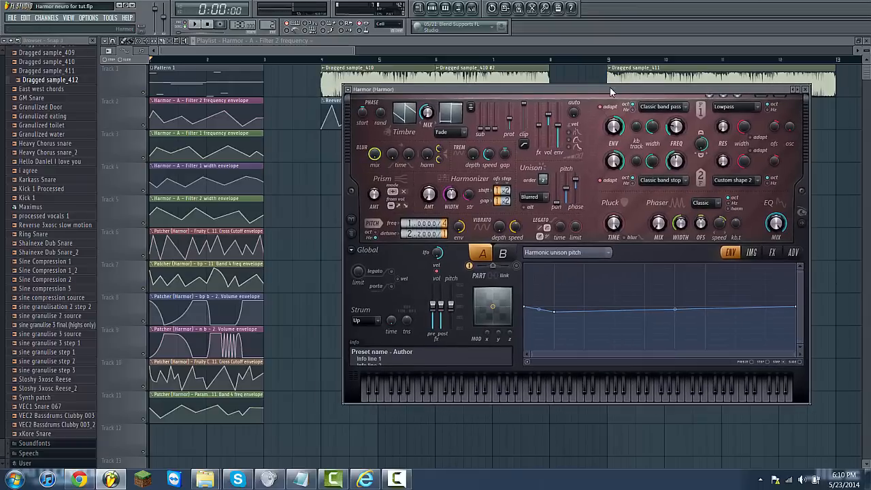
pyautogui.moveTo(610, 87); pyautogui.dragTo(518, 101)
pyautogui.moveTo(595, 115); pyautogui.dragTo(572, 126)
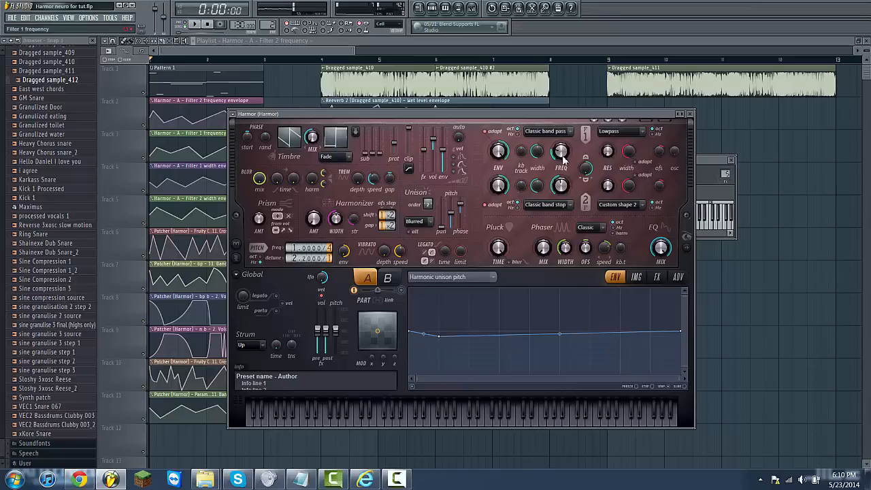
pyautogui.press('space')
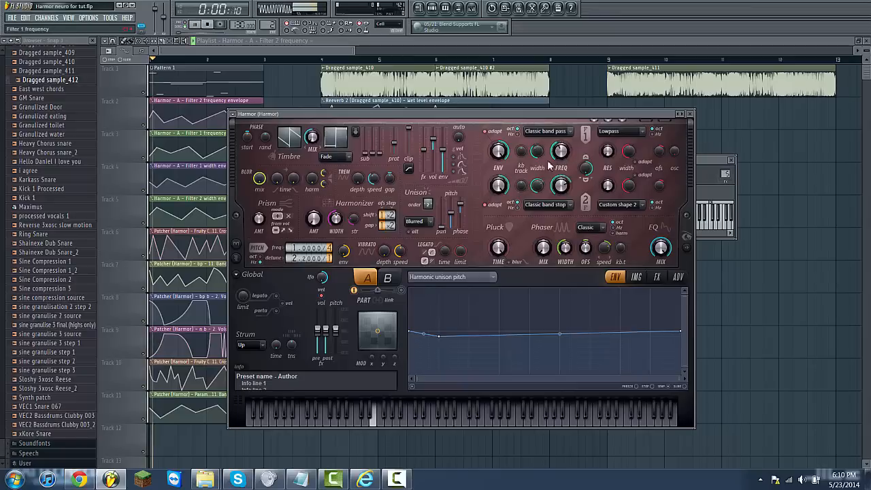
pyautogui.press('space')
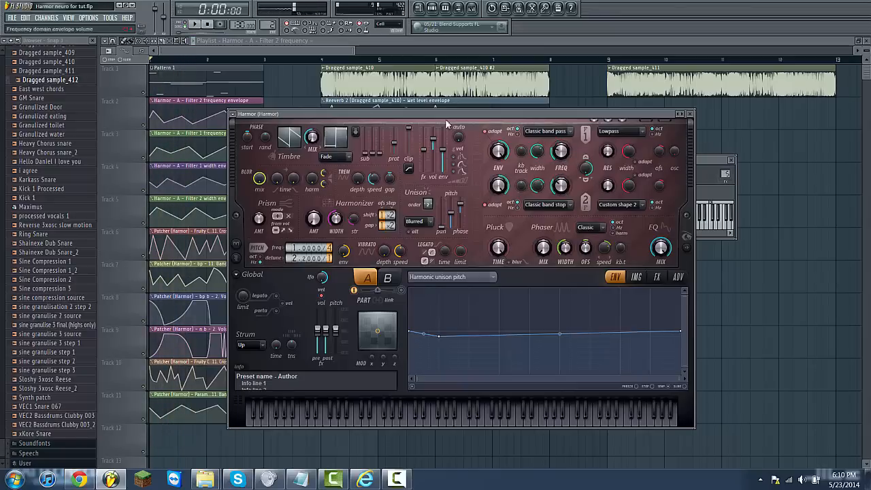
pyautogui.moveTo(462, 116); pyautogui.dragTo(490, 120)
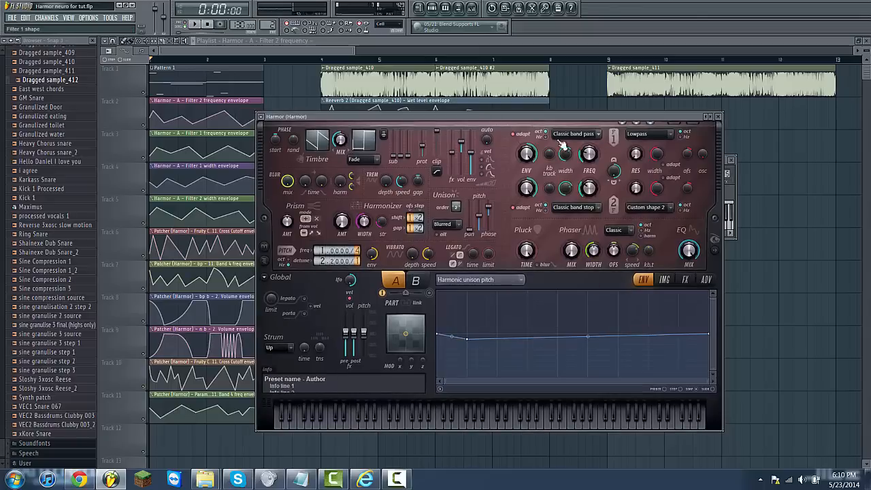
pyautogui.moveTo(497, 123); pyautogui.dragTo(449, 122)
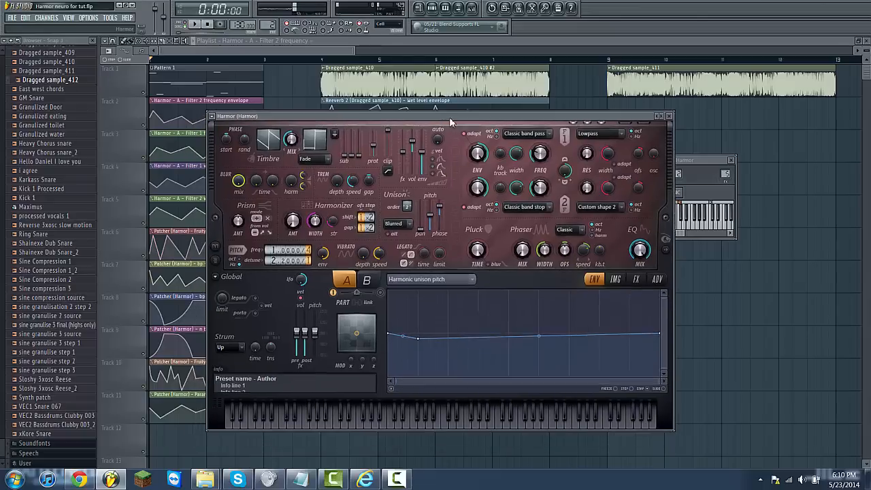
# Step: Expand Harmor's spectral display and reposition the plugin window so all its controls can be seen
pyautogui.click(667, 249)
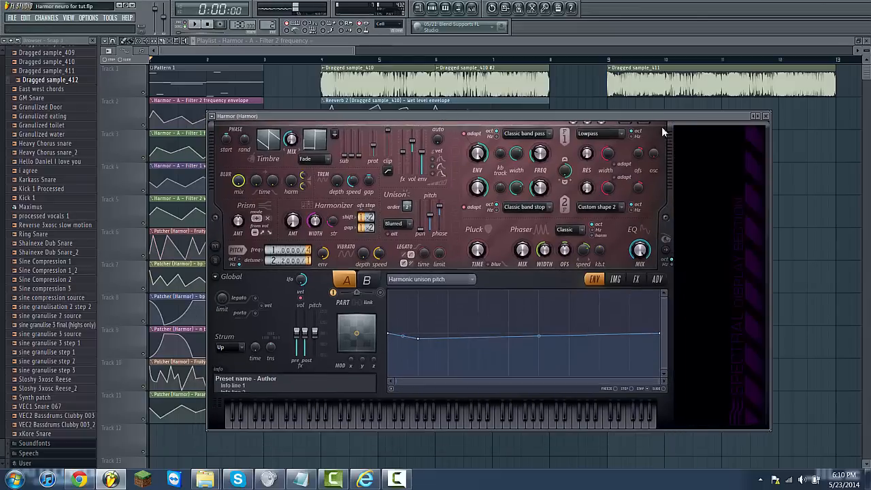
pyautogui.moveTo(581, 115); pyautogui.dragTo(625, 109)
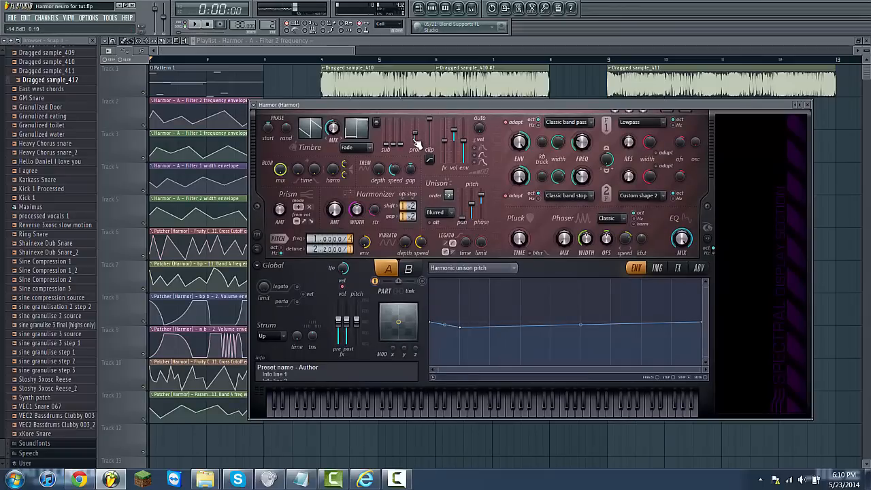
pyautogui.moveTo(461, 102); pyautogui.dragTo(413, 107)
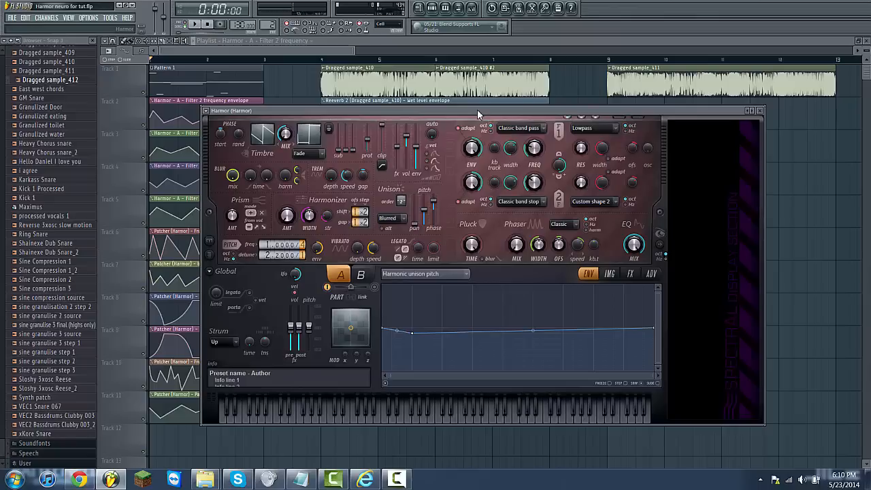
pyautogui.moveTo(477, 109); pyautogui.dragTo(517, 109)
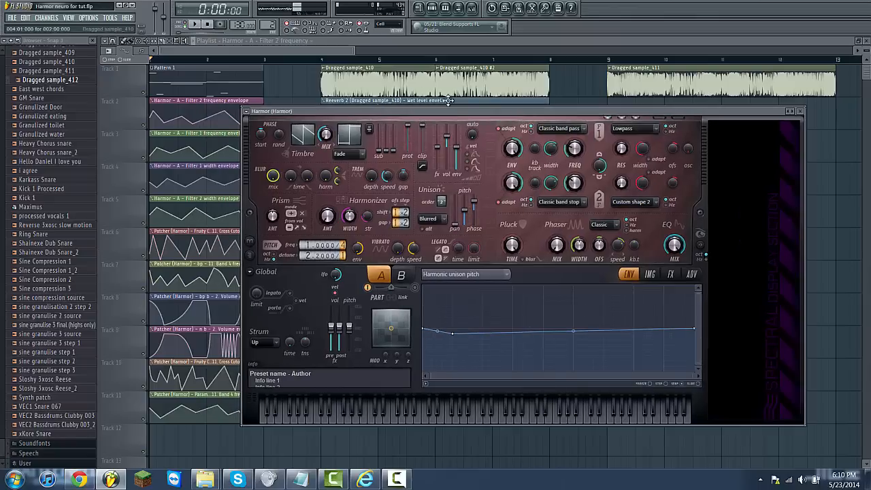
pyautogui.moveTo(451, 115); pyautogui.dragTo(409, 120)
# Step: Play the pattern repeatedly to audition Harmor's harmonic protection and clipping while watching the spectral display
pyautogui.press('space')
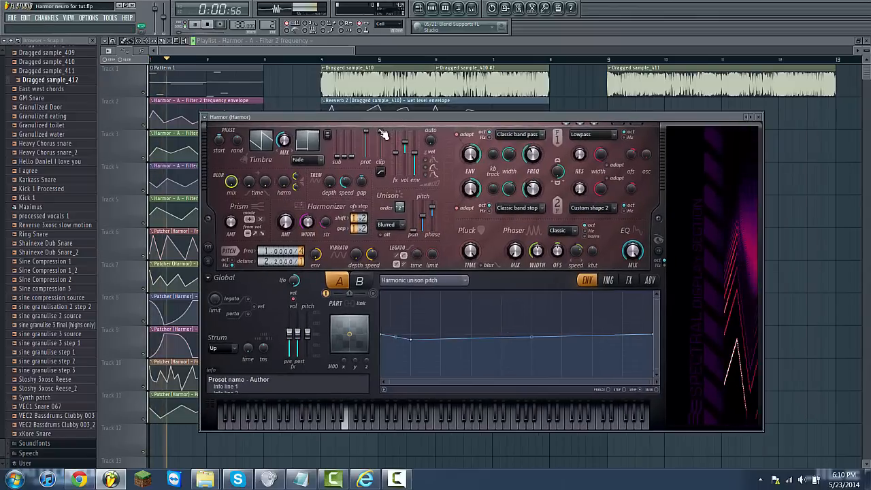
pyautogui.press('space')
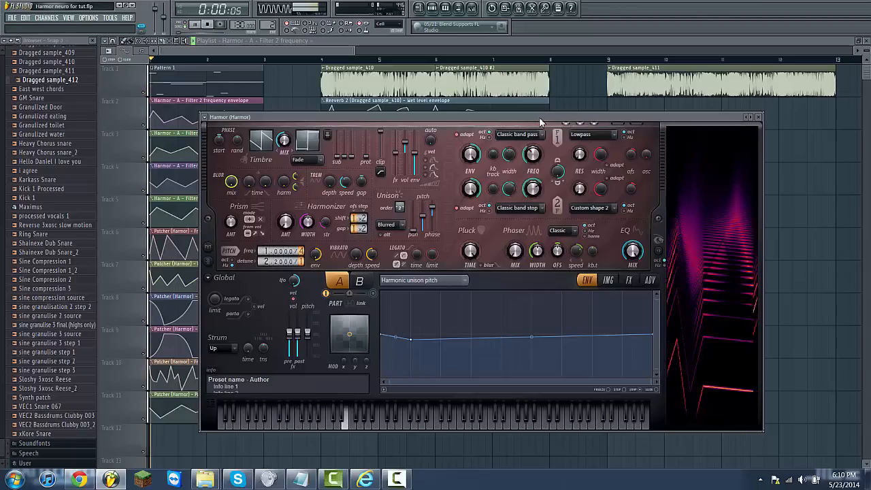
pyautogui.press('space')
pyautogui.press('space')
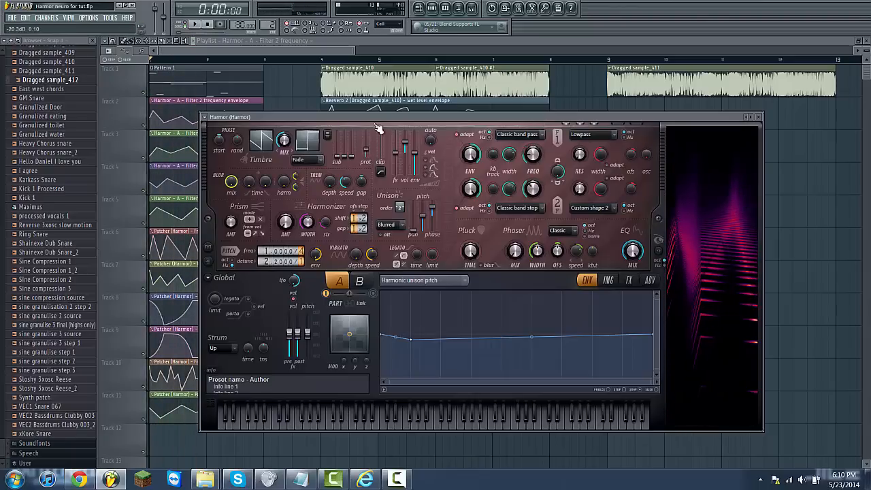
# Step: Show Harmor's effects section and set the distortion type to Off
pyautogui.moveTo(417, 119); pyautogui.dragTo(406, 113)
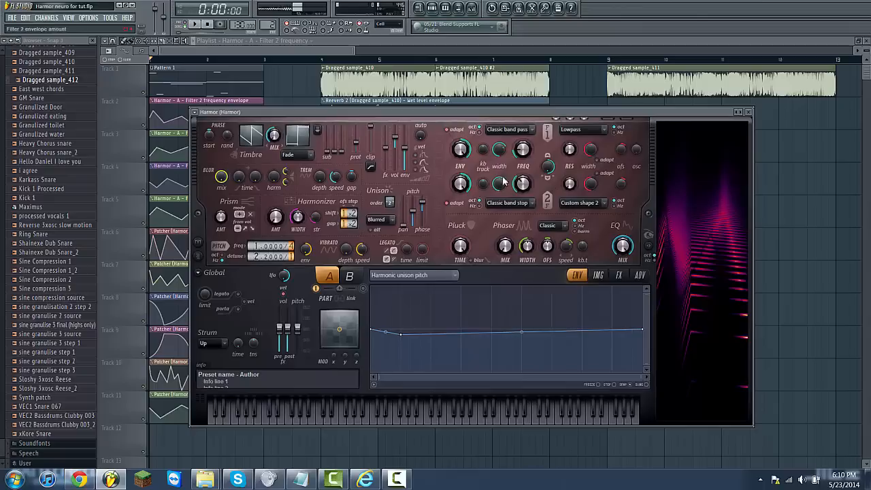
pyautogui.click(618, 276)
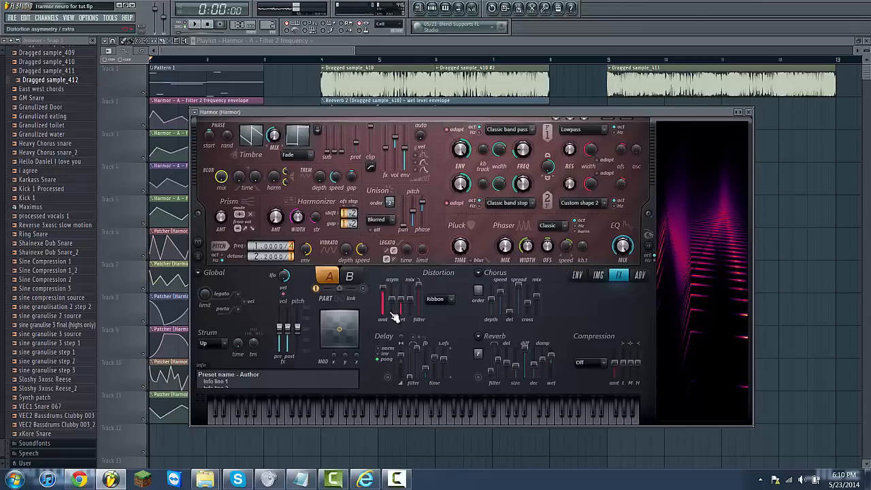
pyautogui.click(445, 300)
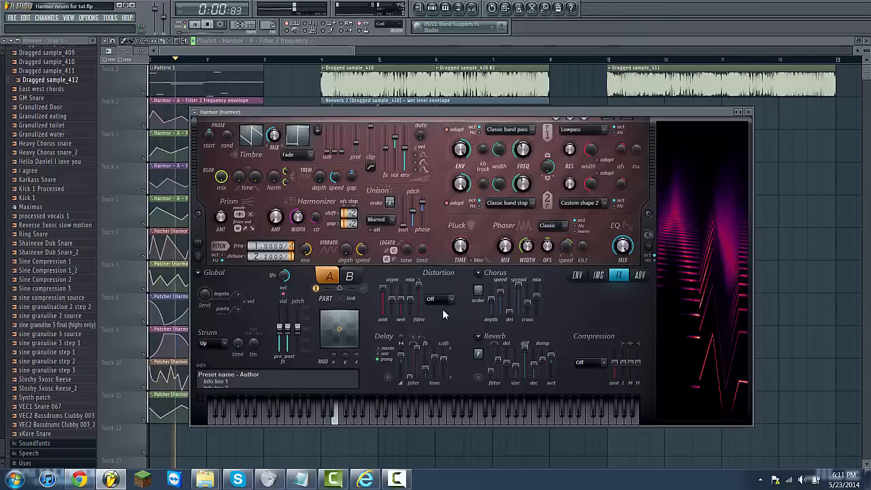
# Step: Set Harmor's distortion type to Ribbon and try its distortion amount
pyautogui.click(443, 310)
pyautogui.click(448, 302)
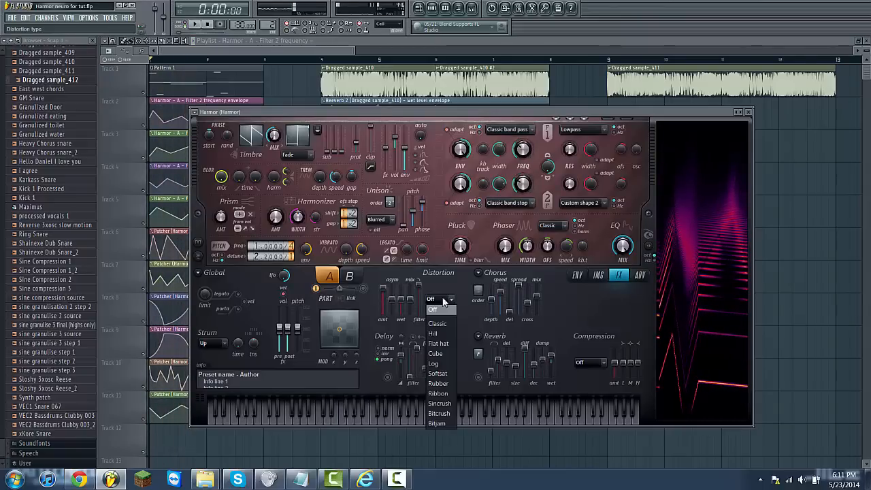
pyautogui.click(451, 394)
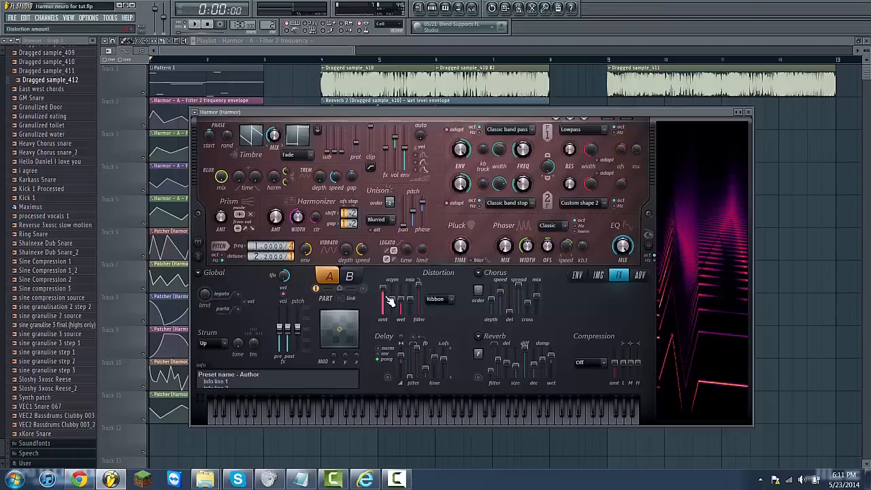
pyautogui.moveTo(387, 288); pyautogui.dragTo(354, 289)
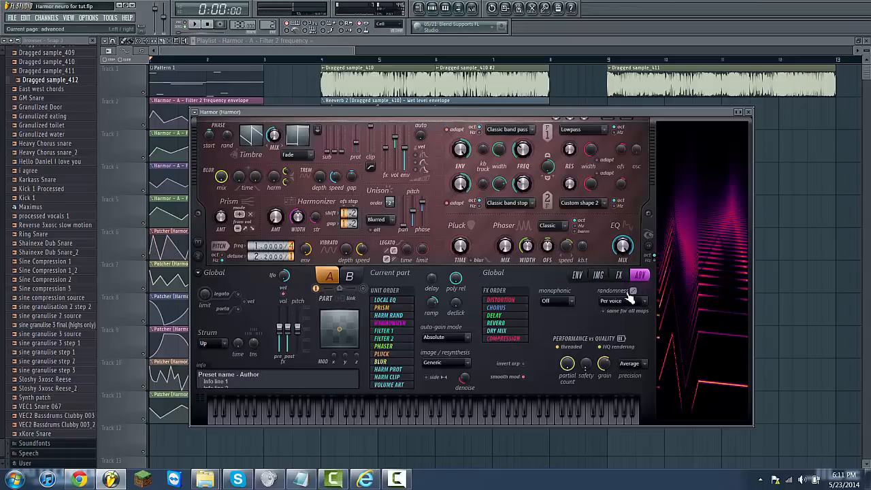
# Step: View Harmor's envelope page and the mixer briefly, and play the pattern from the playlist
pyautogui.click(578, 275)
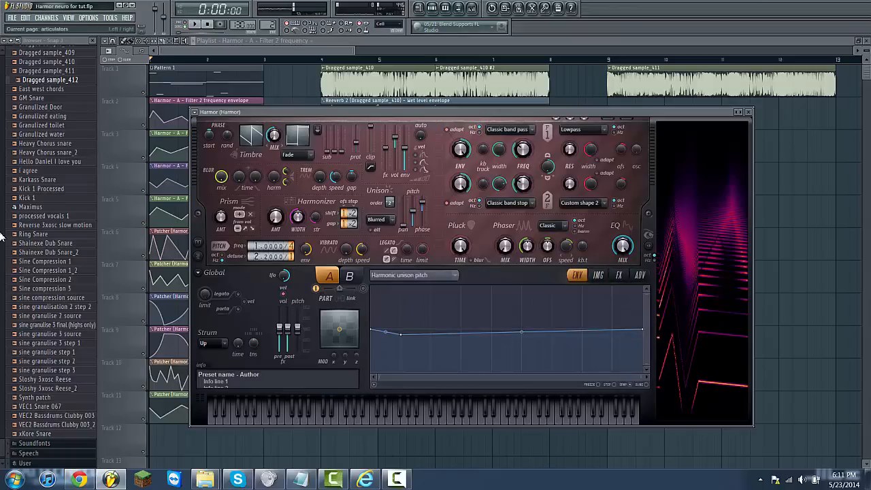
pyautogui.click(322, 40)
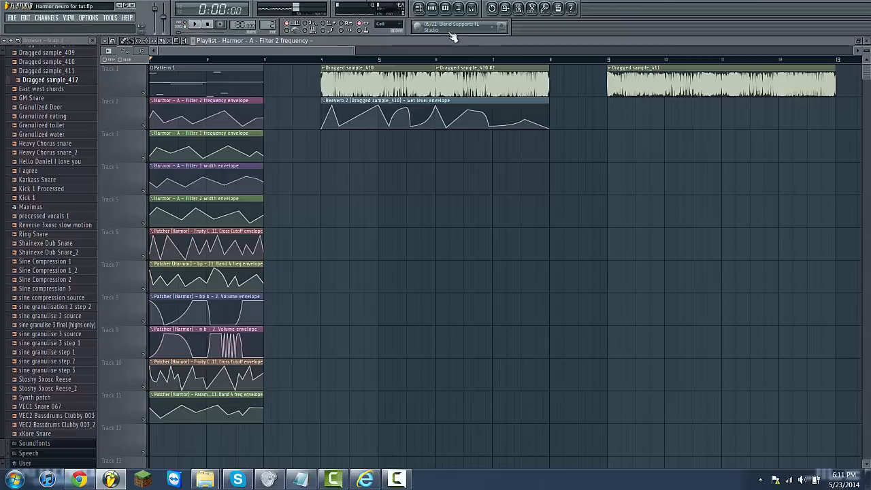
pyautogui.click(472, 10)
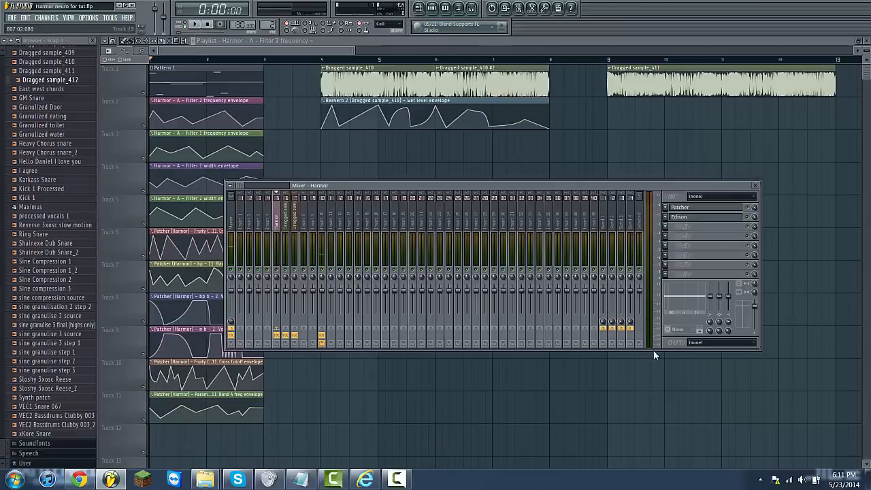
pyautogui.click(178, 48)
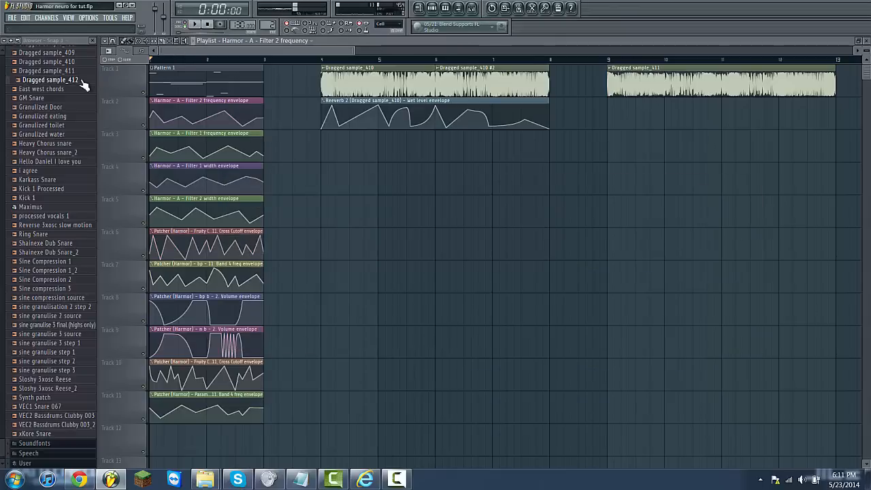
pyautogui.press('space')
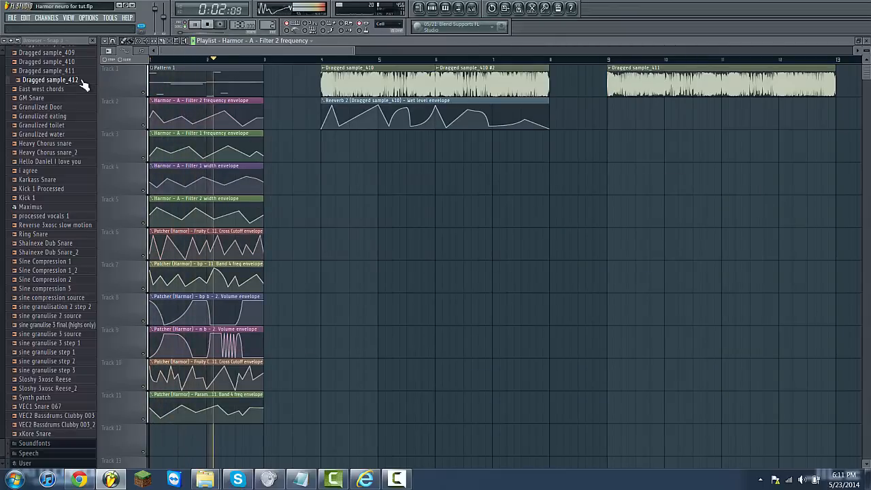
pyautogui.press('space')
# Step: Open the Patcher effect on the Harmor mixer track and move its window higher over the playlist
pyautogui.click(472, 8)
pyautogui.click(693, 216)
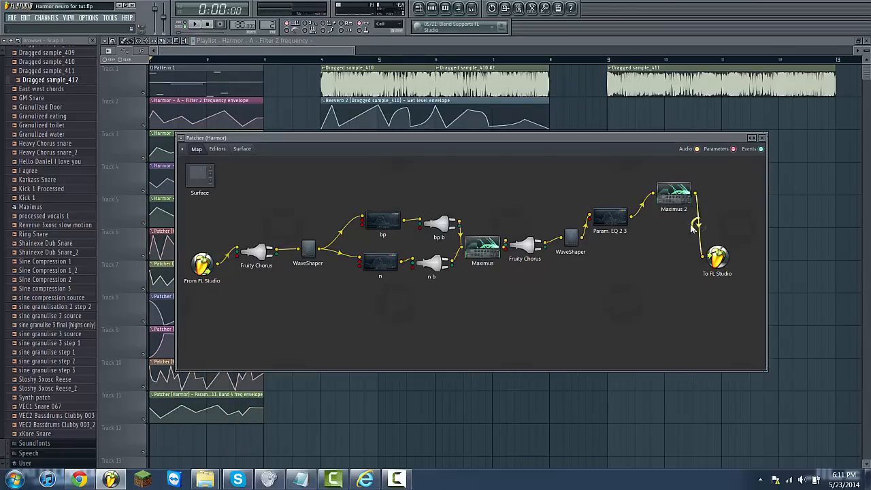
pyautogui.moveTo(354, 138); pyautogui.dragTo(368, 115)
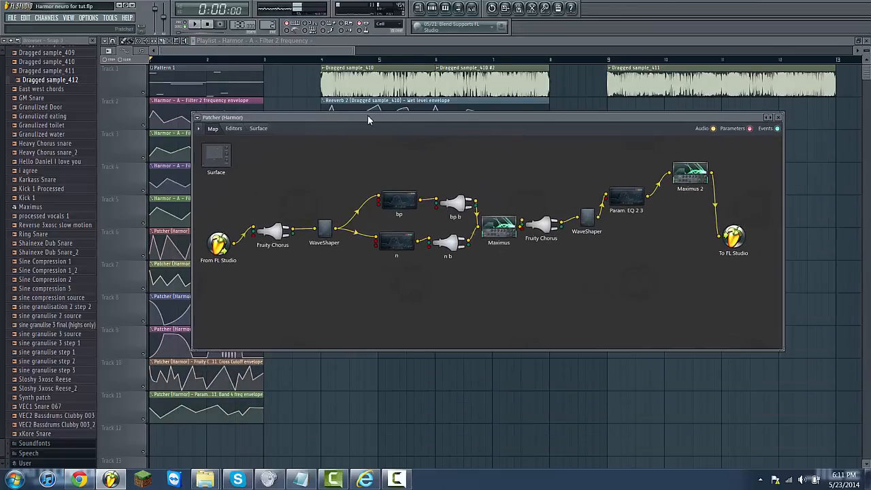
# Step: Reposition the first WaveShaper, the first Fruity Chorus and the n equalizer nodes slightly in the Patcher map
pyautogui.moveTo(330, 228); pyautogui.dragTo(321, 224)
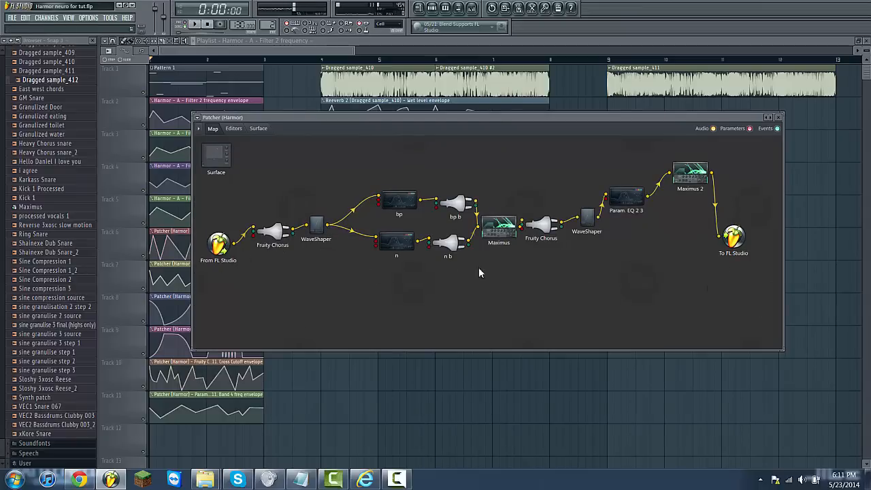
pyautogui.moveTo(331, 178); pyautogui.dragTo(317, 219)
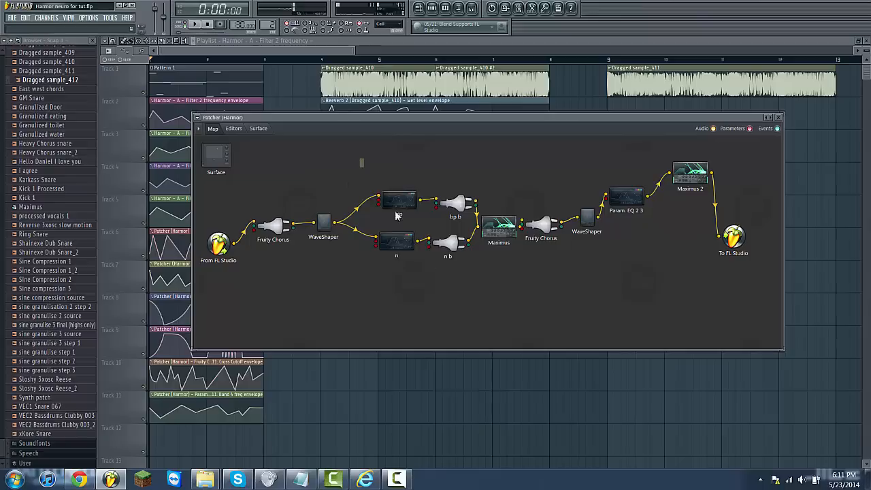
pyautogui.moveTo(360, 158); pyautogui.dragTo(470, 295)
pyautogui.click(466, 304)
pyautogui.moveTo(403, 245); pyautogui.dragTo(399, 259)
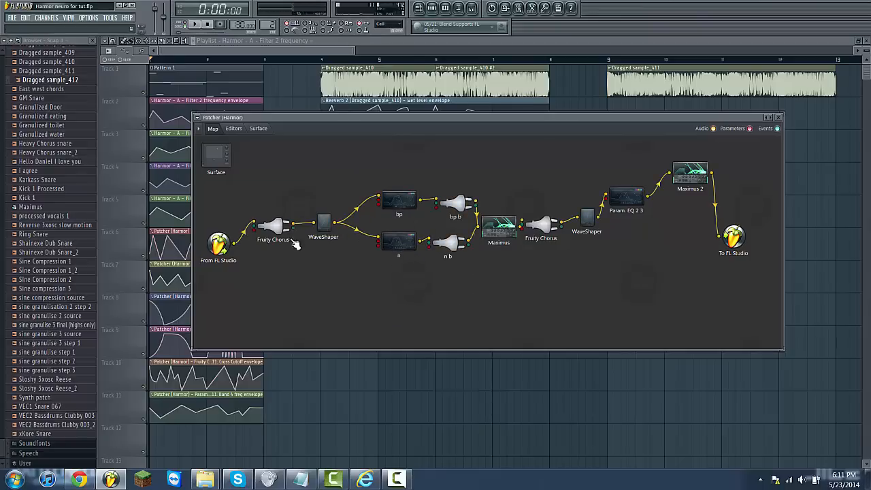
# Step: Inspect the Patcher effect editors and shift band 4 of the n equalizer to about 632 Hz
pyautogui.click(233, 129)
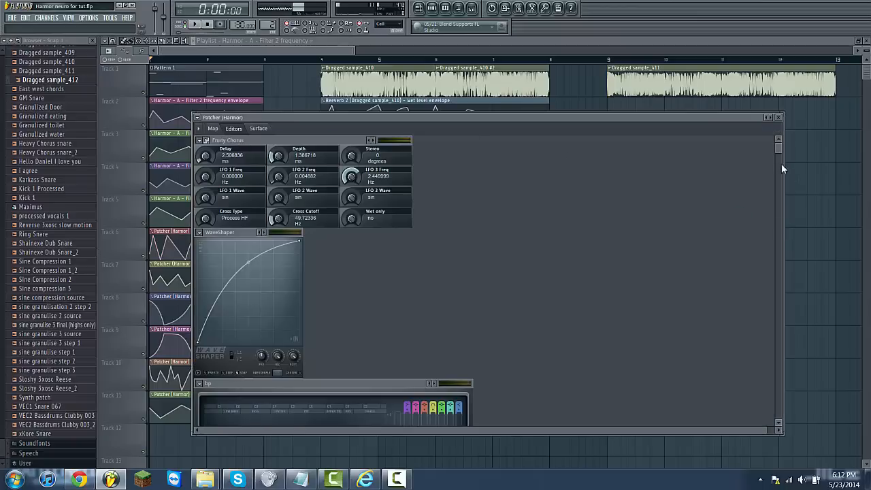
pyautogui.moveTo(779, 150); pyautogui.dragTo(795, 230)
pyautogui.scroll(1, 781, 229)
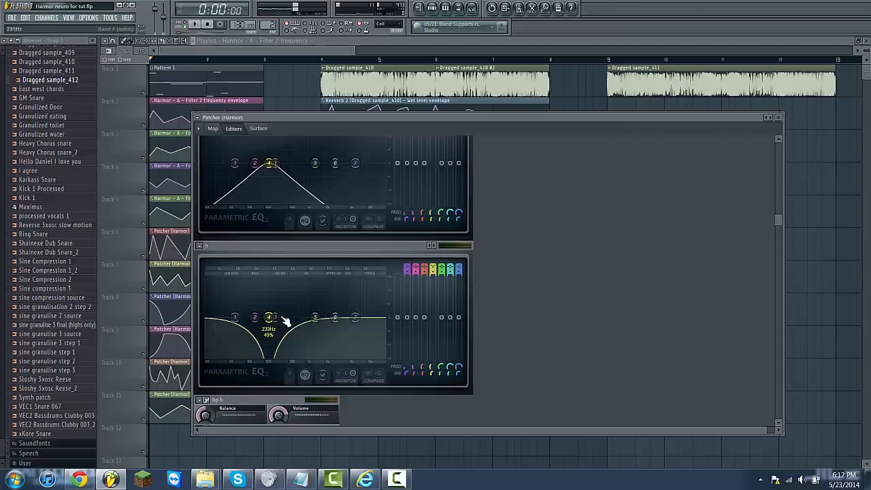
pyautogui.moveTo(781, 222); pyautogui.dragTo(776, 216)
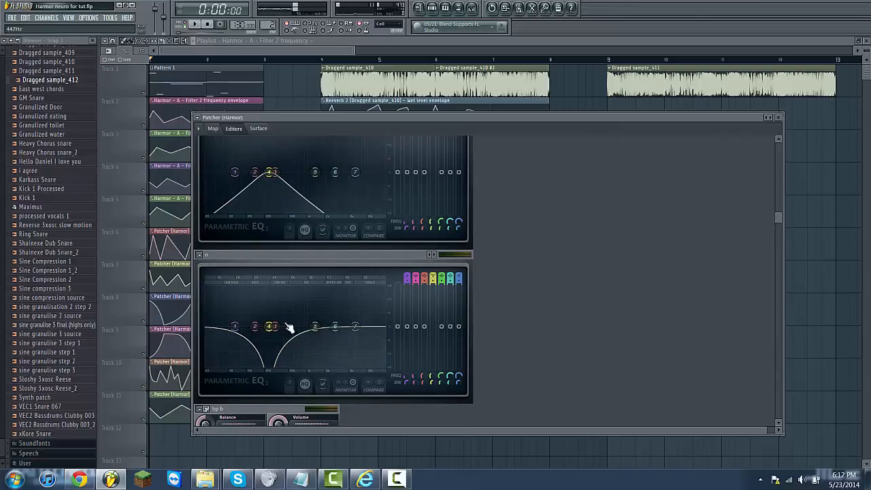
pyautogui.moveTo(290, 328); pyautogui.dragTo(289, 329)
pyautogui.moveTo(433, 378); pyautogui.dragTo(436, 348)
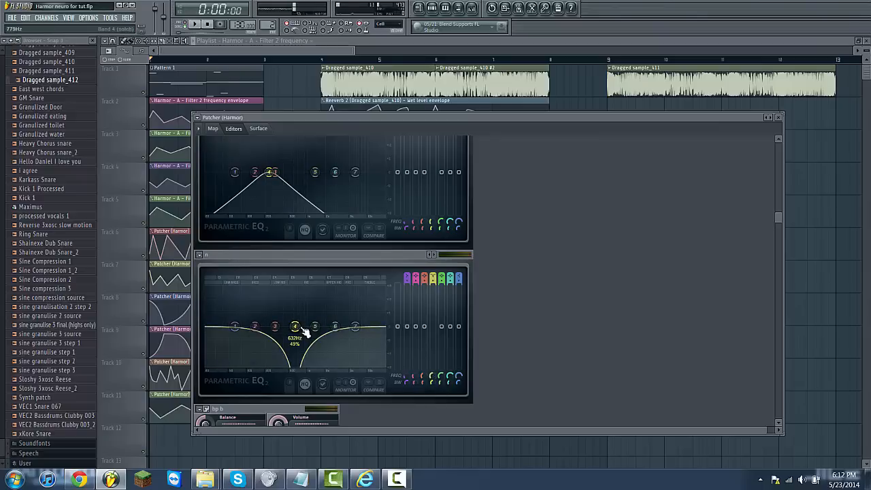
# Step: Move the bp, bp b, n and n b nodes together in the Patcher map and nudge the first Maximus node
pyautogui.click(213, 129)
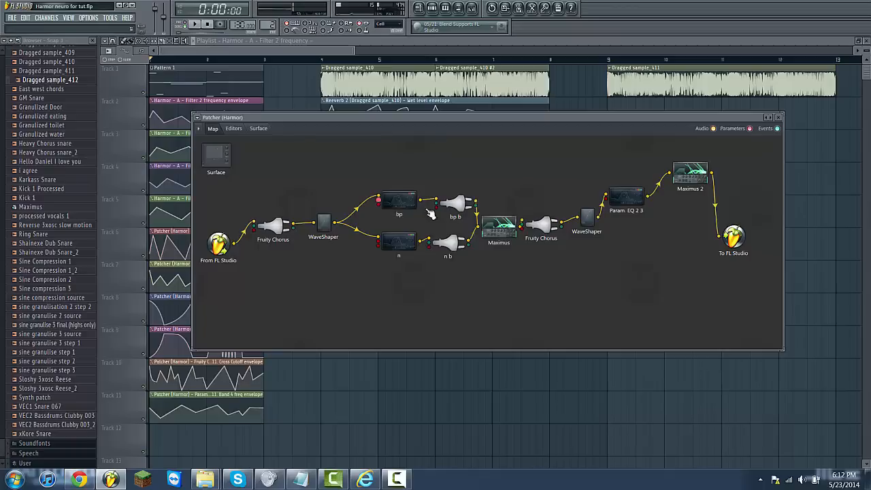
pyautogui.moveTo(480, 169); pyautogui.dragTo(383, 273)
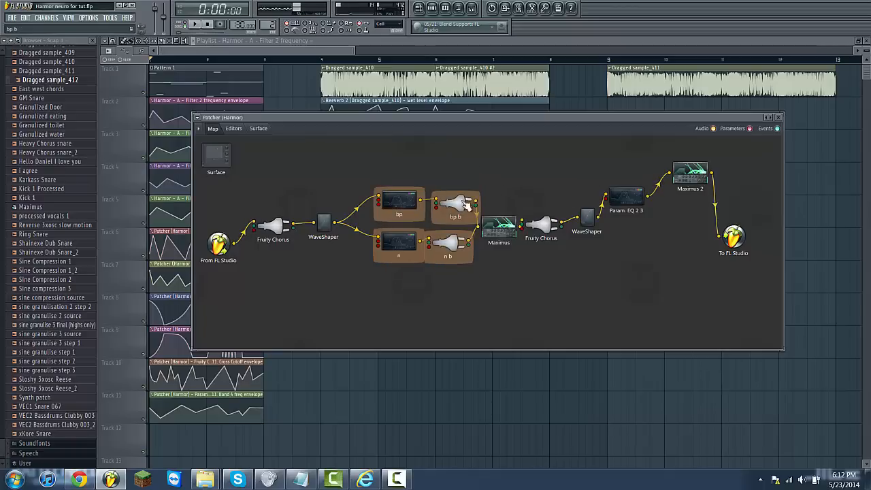
pyautogui.moveTo(467, 203); pyautogui.dragTo(456, 199)
pyautogui.moveTo(499, 242); pyautogui.dragTo(501, 237)
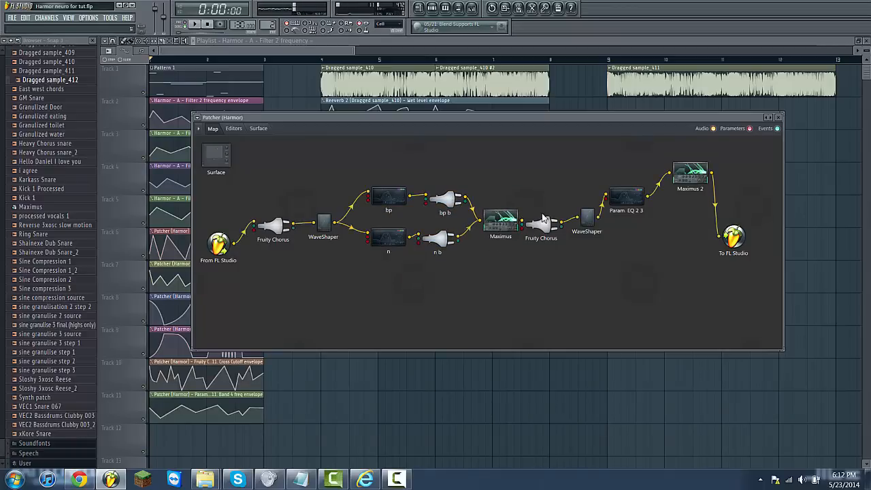
# Step: Check the Param. EQ 2 3 editor and reposition the nodes at the output end of the Patcher map, including To FL Studio
pyautogui.moveTo(541, 211); pyautogui.dragTo(598, 239)
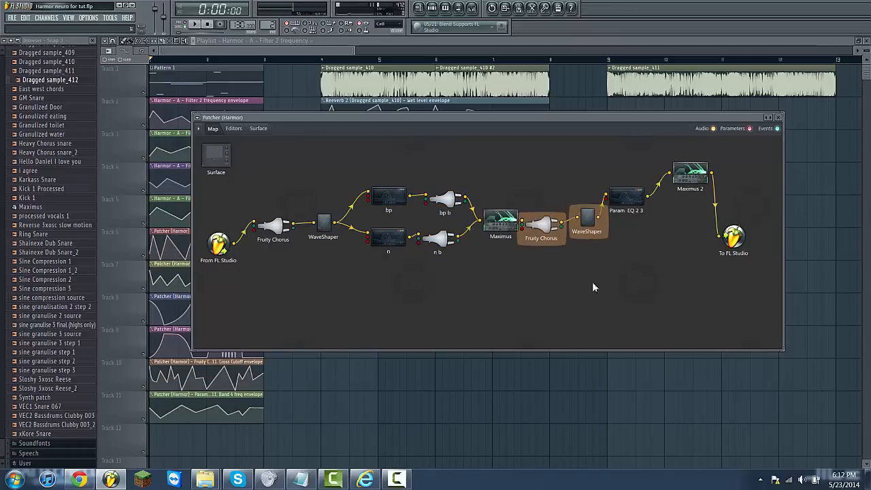
pyautogui.doubleClick(627, 197)
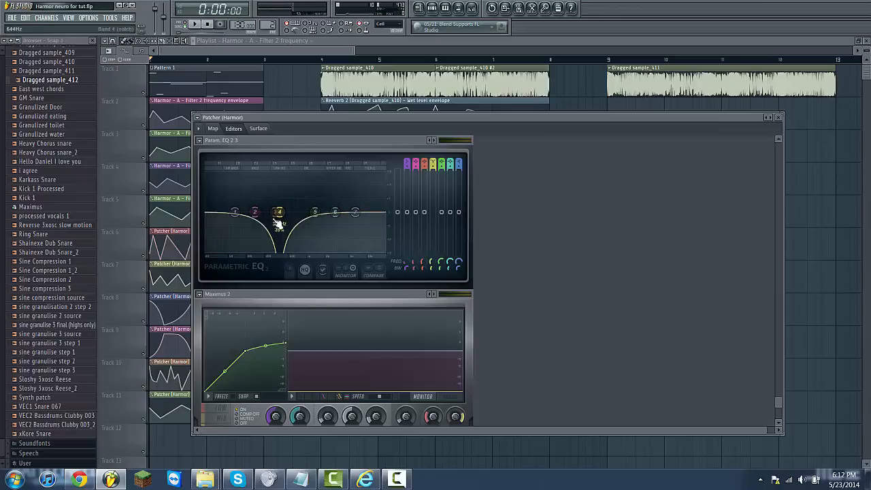
pyautogui.click(217, 129)
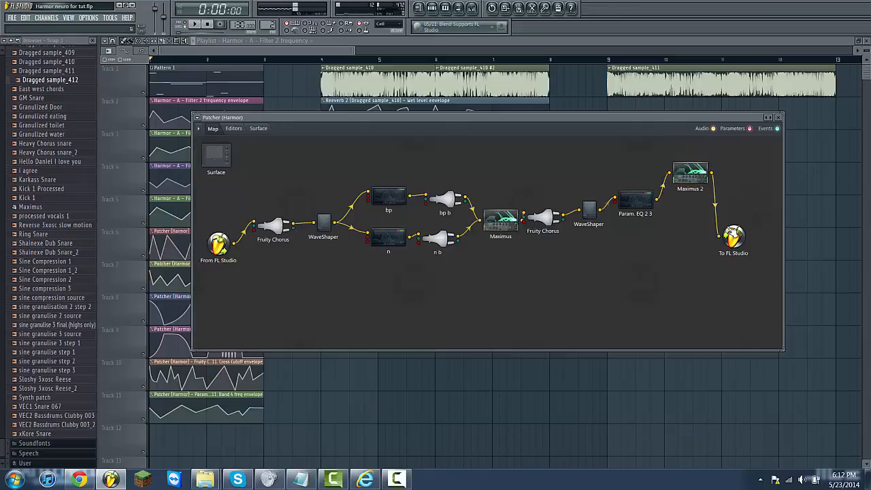
pyautogui.moveTo(733, 236); pyautogui.dragTo(738, 225)
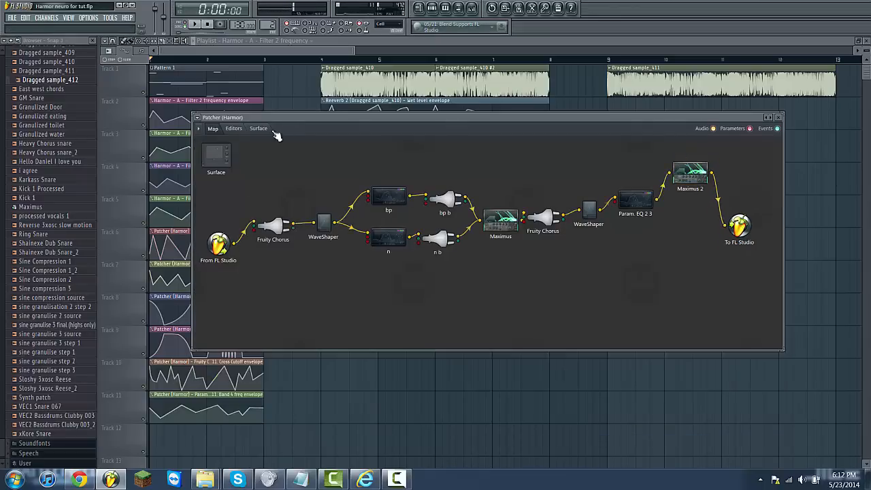
# Step: Set the first Fruity Chorus's depth to about 1.29 ms and play the pattern to watch its automated Cross Cutoff
pyautogui.click(234, 128)
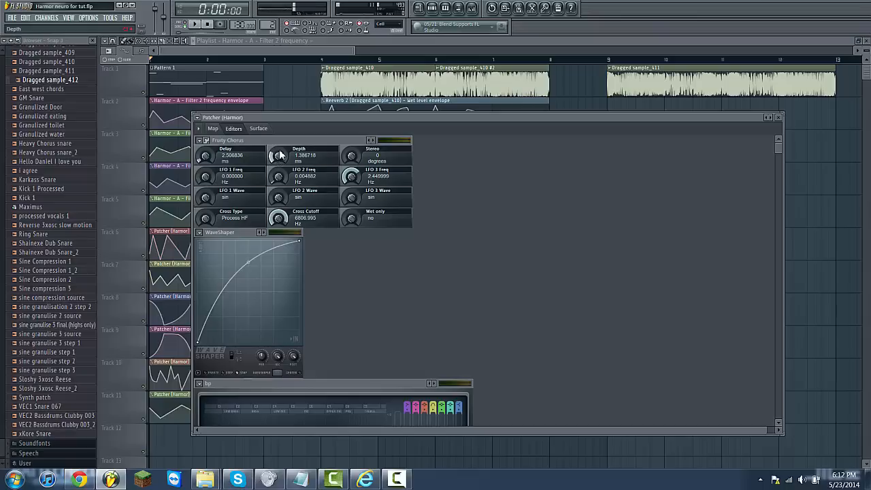
pyautogui.moveTo(279, 154); pyautogui.dragTo(434, 176)
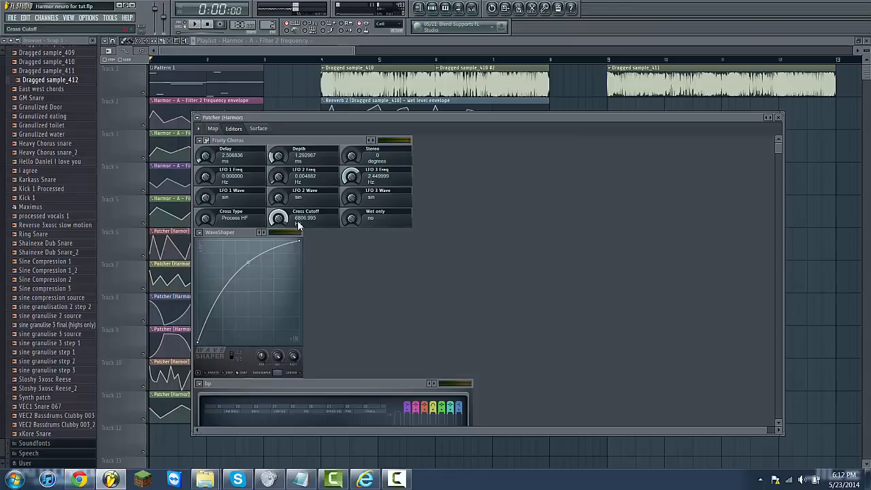
pyautogui.press('space')
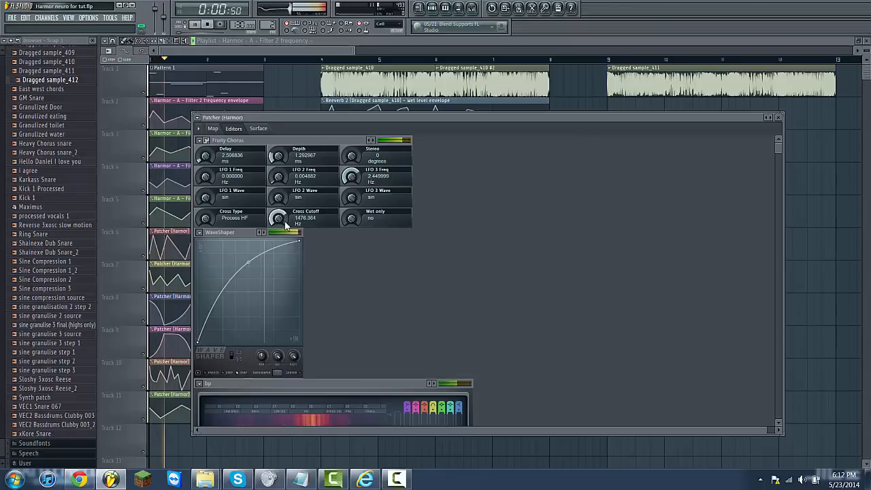
pyautogui.press('space')
# Step: Glance over the bp and n equalizers and adjust the curve tension of the first WaveShaper
pyautogui.scroll(-2, 627, 245)
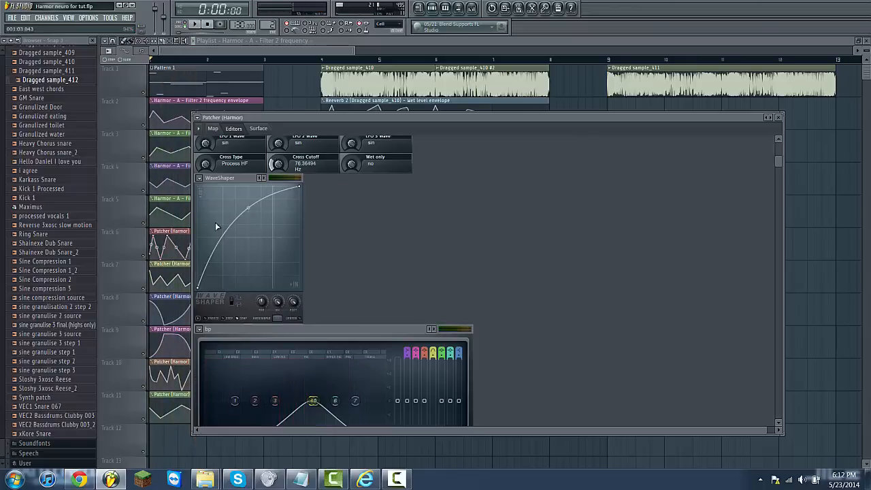
pyautogui.scroll(-3, 619, 205)
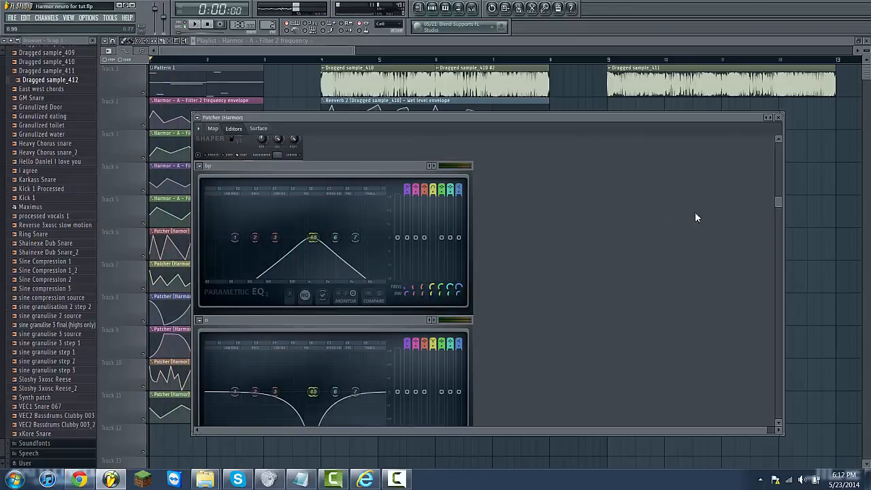
pyautogui.scroll(5, 684, 226)
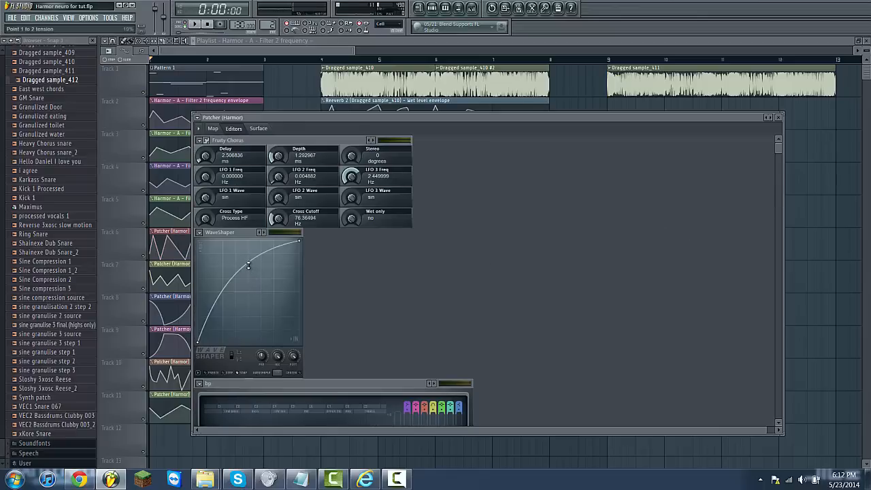
pyautogui.moveTo(249, 264)
pyautogui.mouseDown()
pyautogui.moveTo(249, 304)
pyautogui.moveTo(248, 276)
pyautogui.mouseUp()
# Step: Examine the bp and n equalizers in the Patcher editors and play the pattern to watch their automated band 4 frequency
pyautogui.scroll(-8, 702, 253)
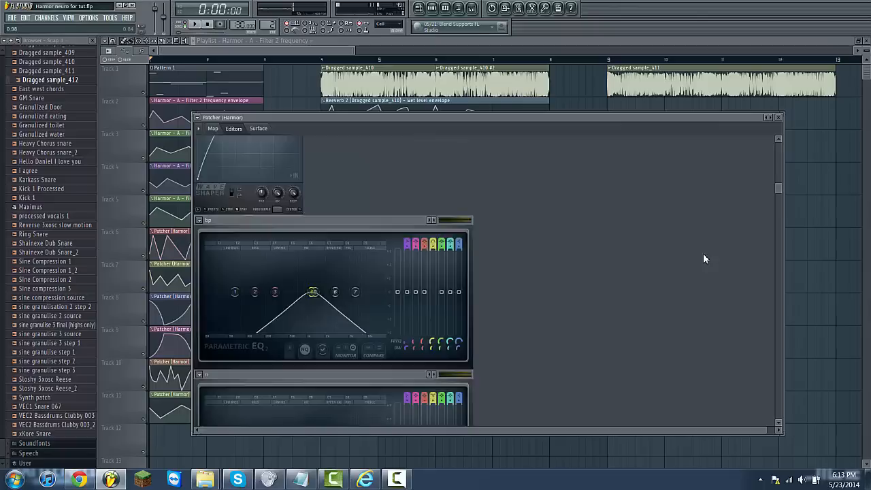
pyautogui.scroll(4, 686, 282)
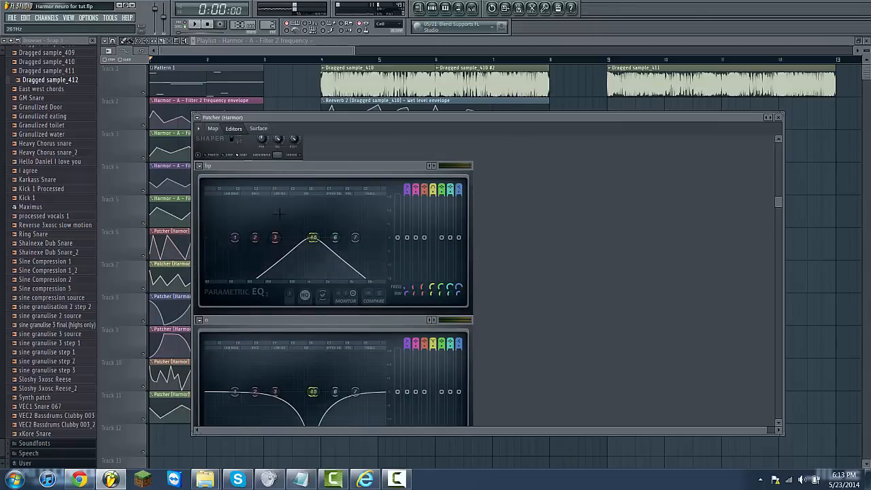
pyautogui.scroll(-2, 614, 261)
pyautogui.scroll(2, 726, 273)
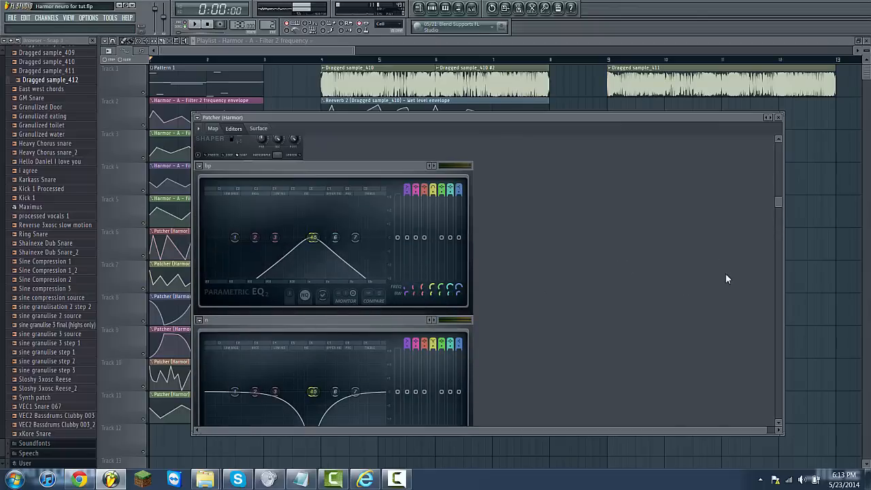
pyautogui.scroll(-3, 682, 307)
pyautogui.scroll(2, 683, 307)
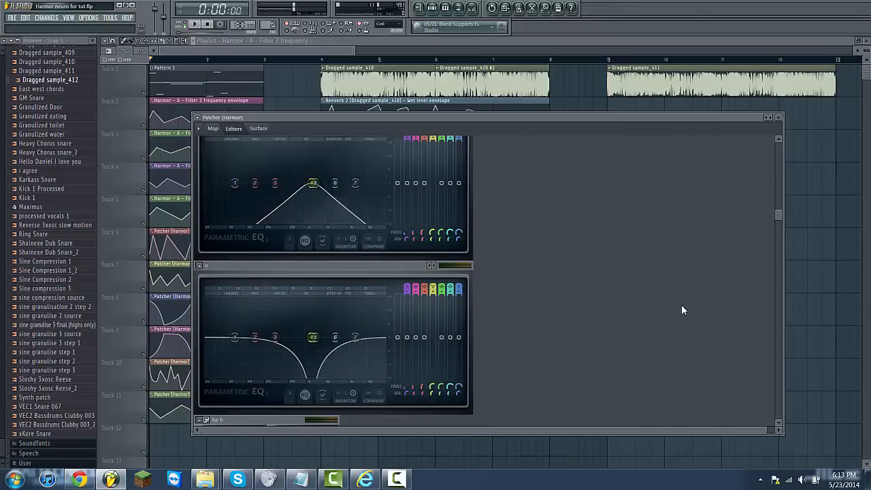
pyautogui.press('space')
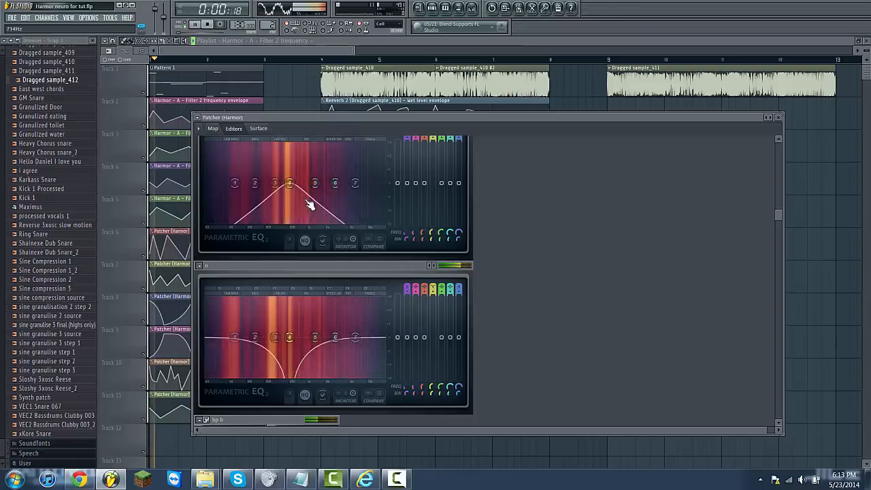
pyautogui.press('space')
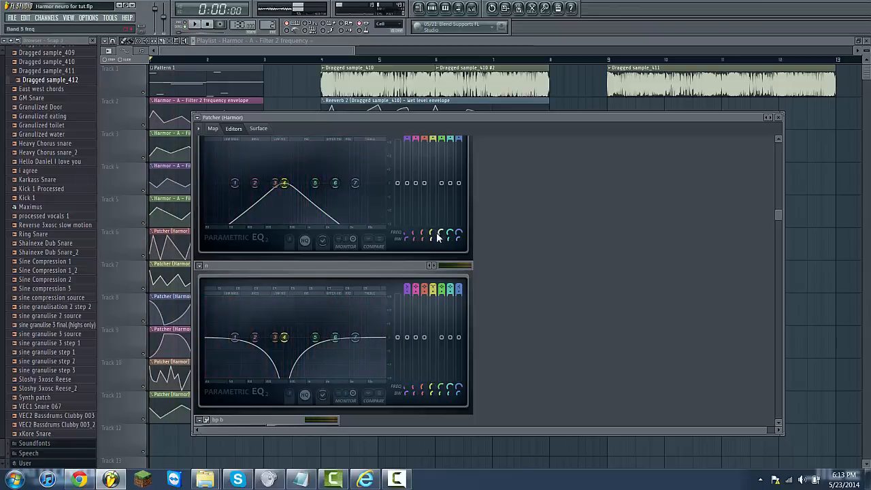
# Step: Inspect the band 4 frequency options of the bp equalizer and the n equalizer's internal controller link, leaving the link as it is
pyautogui.rightClick(431, 234)
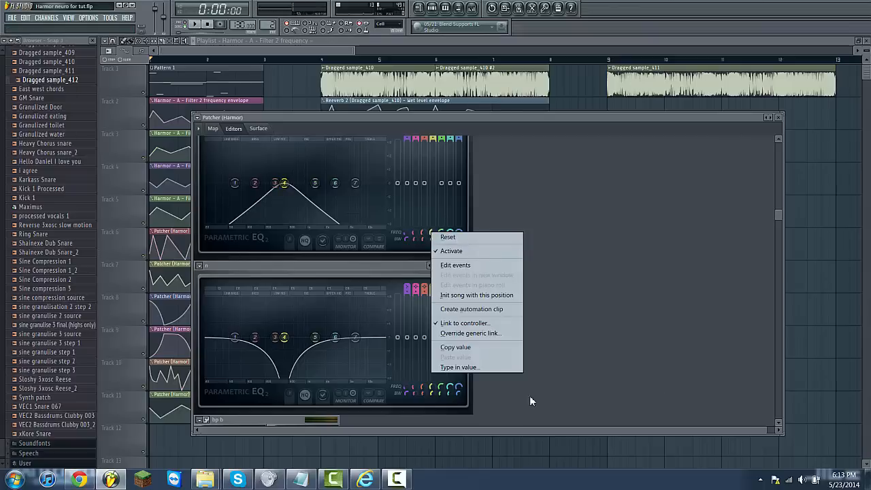
pyautogui.click(617, 224)
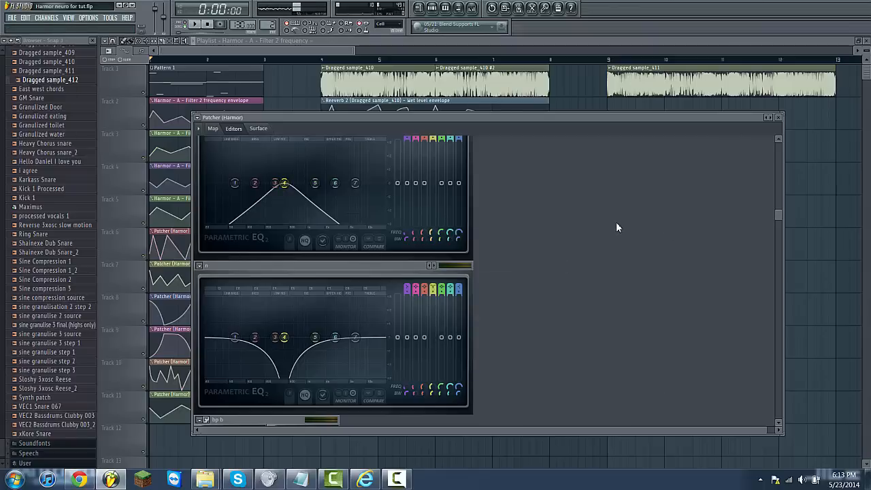
pyautogui.rightClick(432, 388)
pyautogui.click(462, 411)
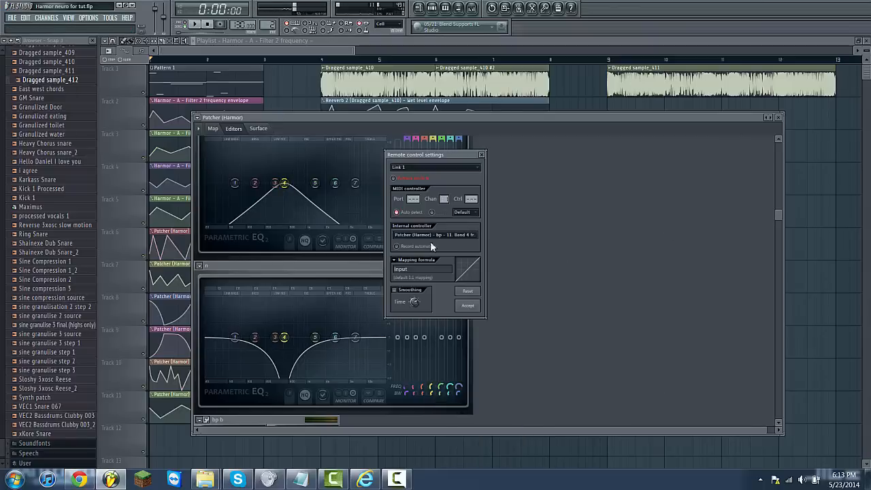
pyautogui.click(440, 234)
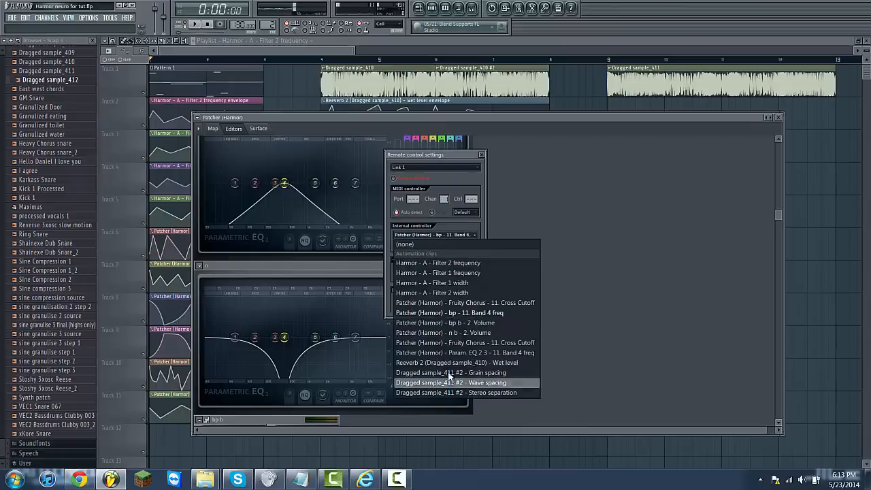
pyautogui.click(484, 155)
pyautogui.click(484, 156)
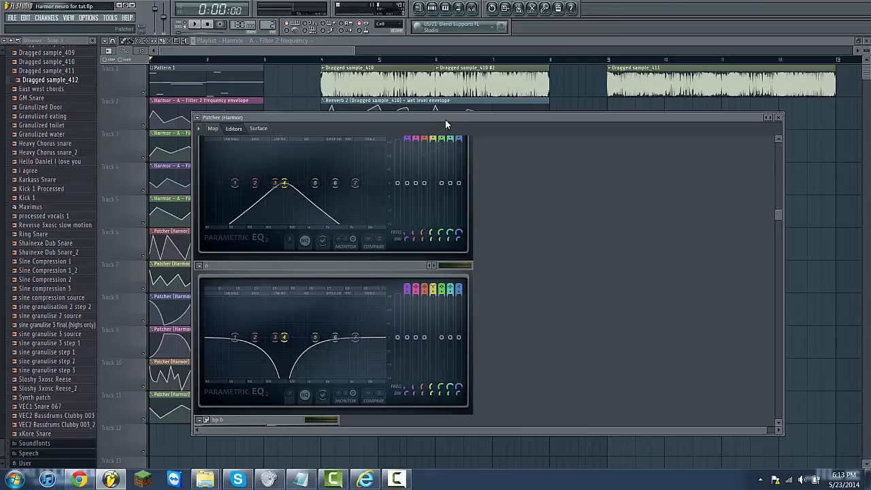
# Step: Shift the Patcher window clear of the automation clips and play the pattern to compare them with the bp and n equalizers
pyautogui.moveTo(445, 119); pyautogui.dragTo(544, 118)
pyautogui.press('space')
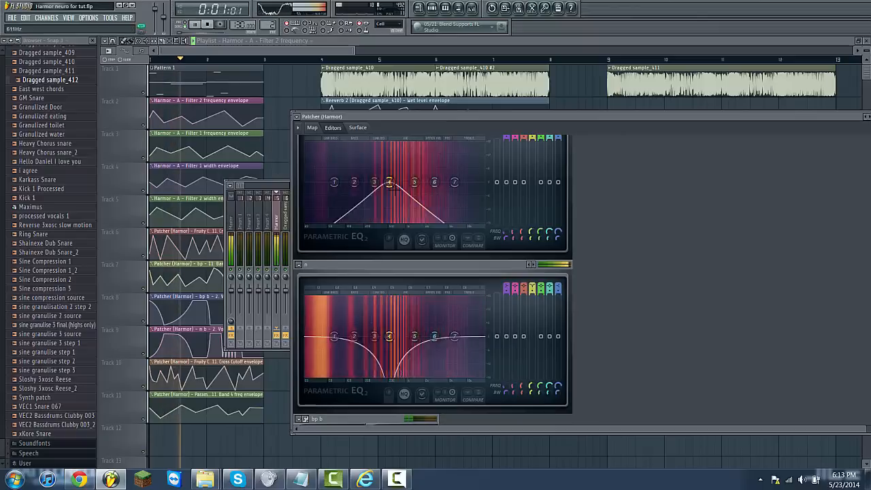
pyautogui.press('space')
# Step: Examine the bp b and n b volume controls and their volume envelopes in the playlist
pyautogui.scroll(-4, 691, 210)
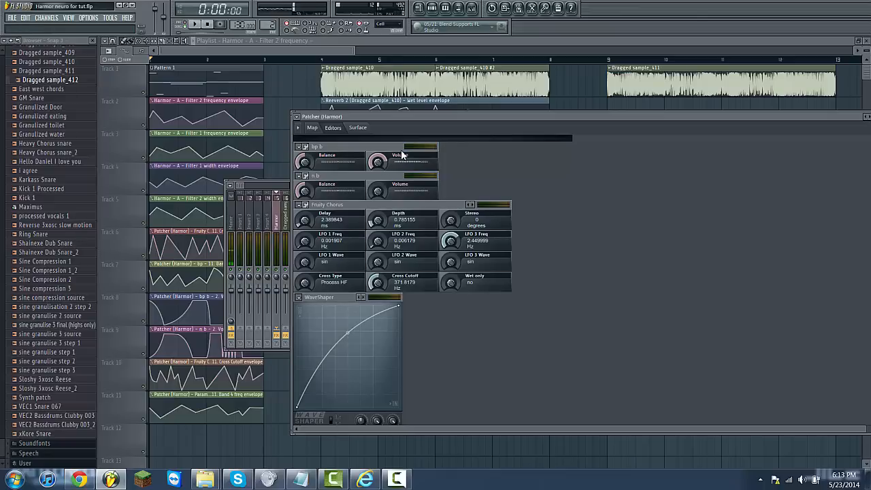
pyautogui.click(207, 52)
pyautogui.moveTo(284, 313); pyautogui.dragTo(190, 341)
pyautogui.click(371, 334)
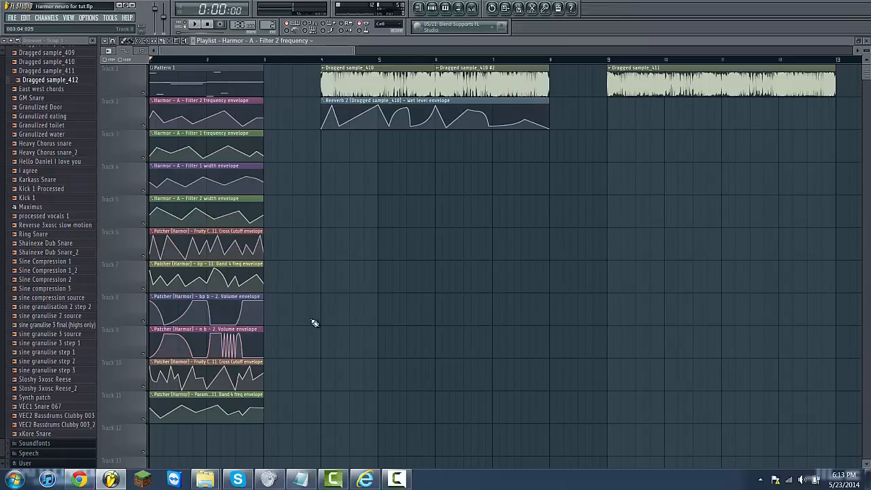
pyautogui.scroll(3, 324, 321)
pyautogui.moveTo(277, 49); pyautogui.dragTo(142, 215)
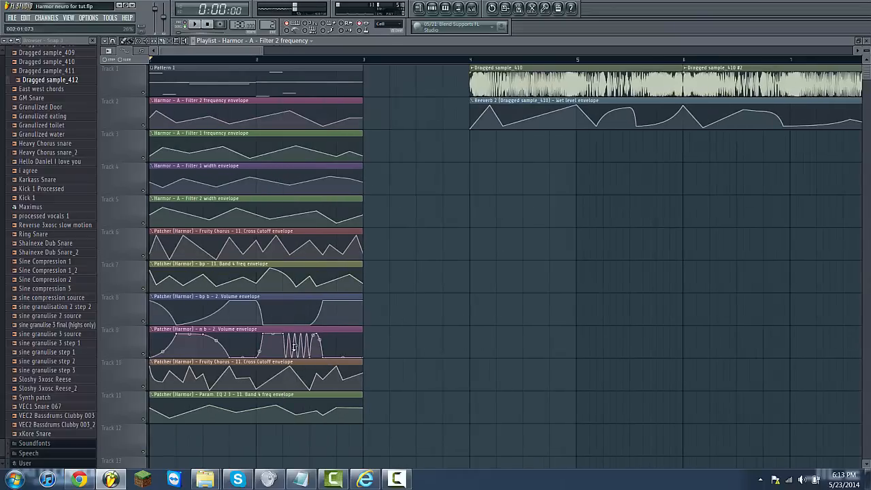
# Step: Reopen Harmor's Patcher on its map and nudge the first Maximus node towards the bp b and n b nodes
pyautogui.click(472, 8)
pyautogui.click(688, 207)
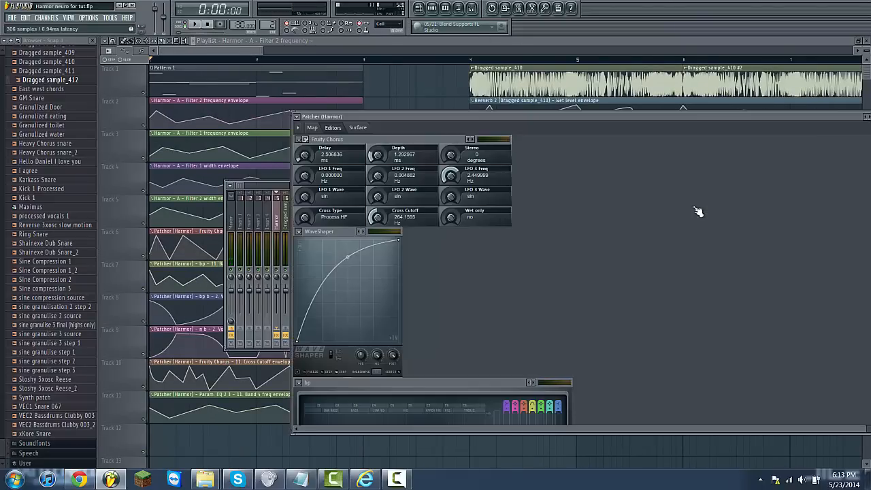
pyautogui.click(312, 128)
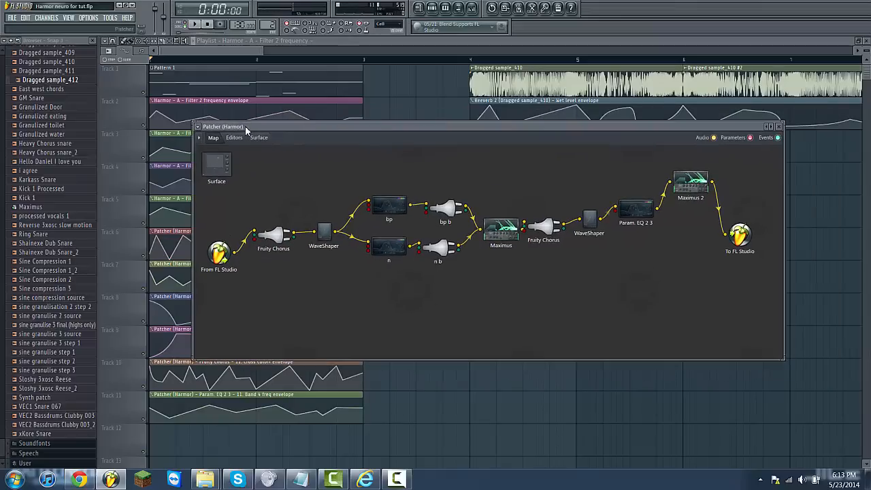
pyautogui.moveTo(520, 240)
pyautogui.mouseDown()
pyautogui.moveTo(515, 208)
pyautogui.moveTo(511, 244)
pyautogui.mouseUp()
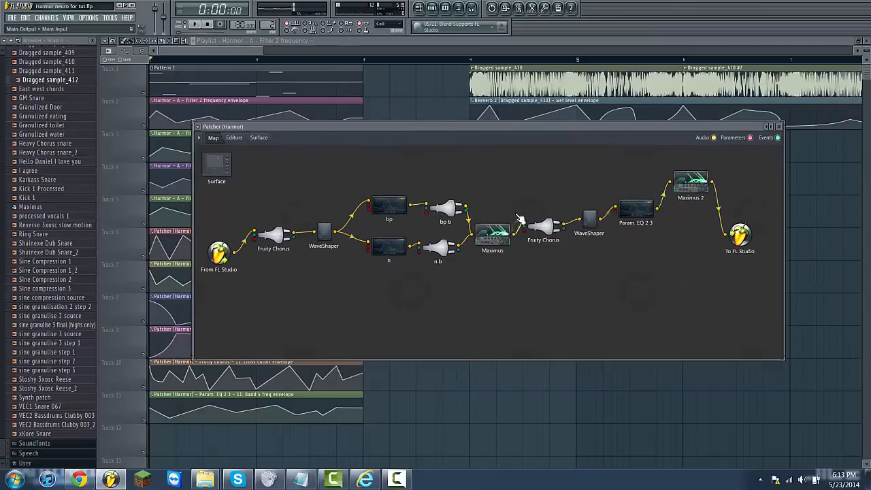
pyautogui.moveTo(581, 240); pyautogui.dragTo(569, 191)
# Step: Open the second Fruity Chorus's editor and adjust the curve tension of the second WaveShaper
pyautogui.doubleClick(547, 223)
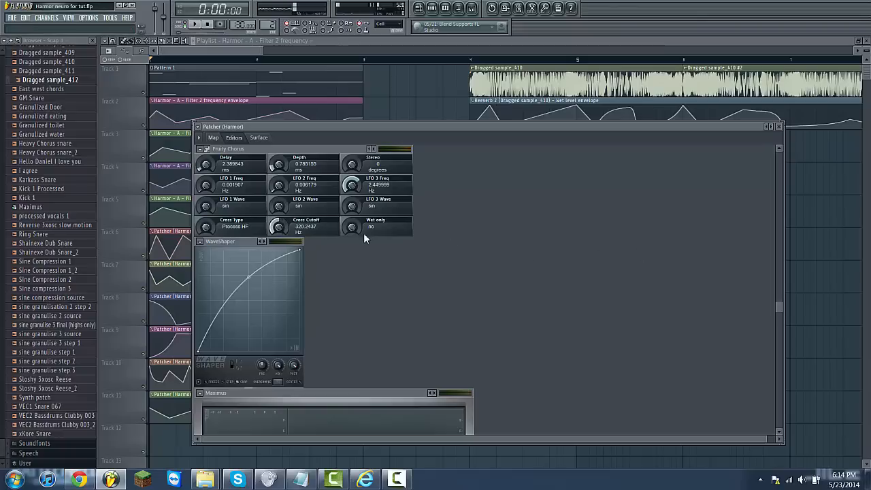
pyautogui.scroll(-3, 648, 231)
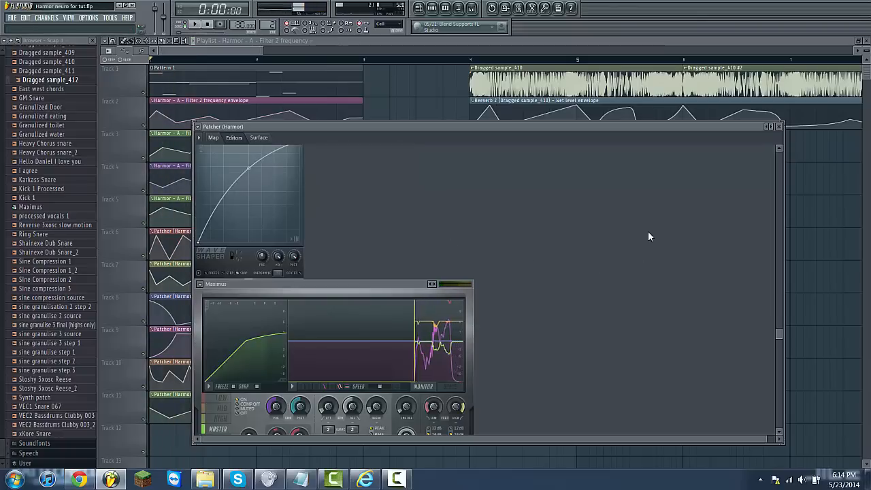
pyautogui.moveTo(248, 167)
pyautogui.mouseDown()
pyautogui.moveTo(247, 194)
pyautogui.moveTo(248, 163)
pyautogui.mouseUp()
# Step: Review the first Maximus's mid, low, high and master band settings
pyautogui.scroll(-6, 586, 211)
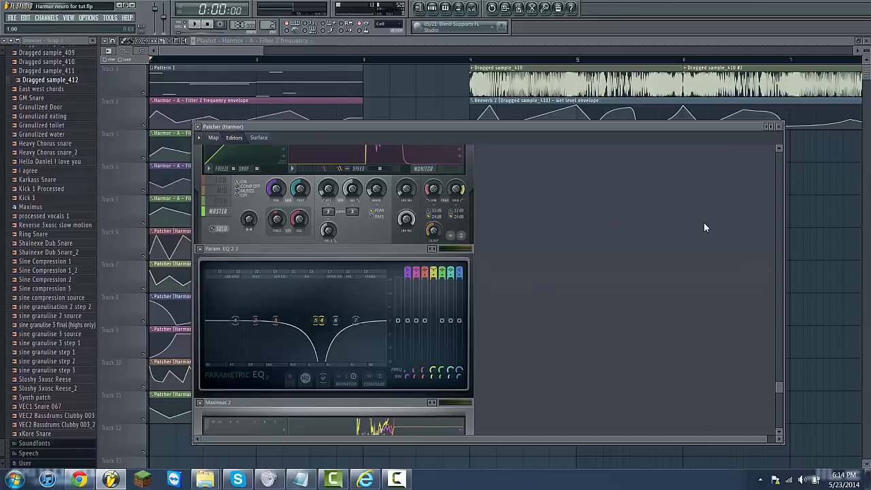
pyautogui.scroll(2, 704, 222)
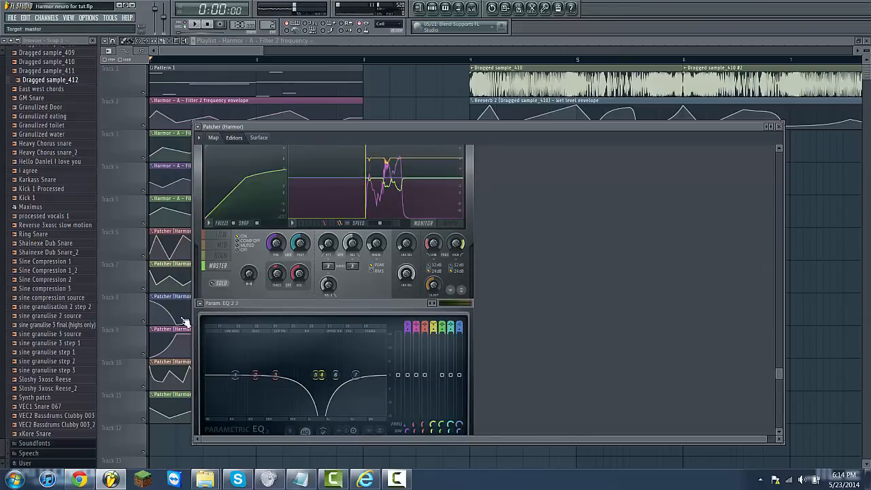
pyautogui.scroll(2, 581, 361)
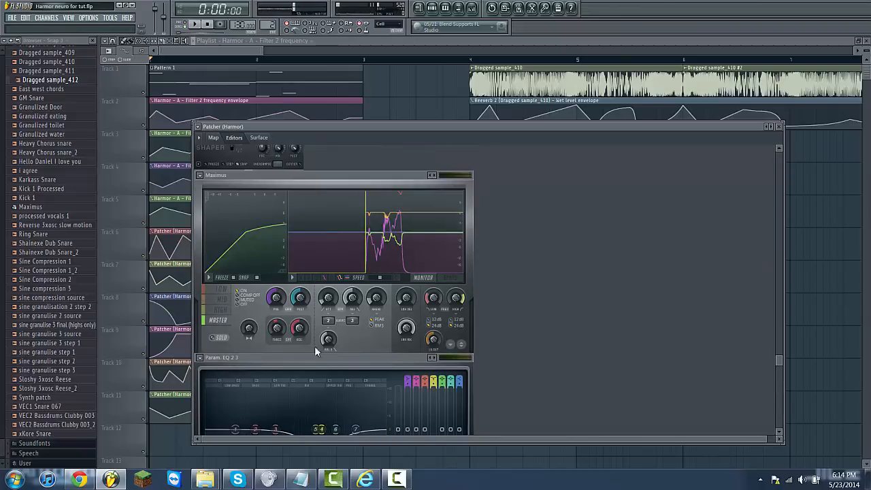
pyautogui.click(223, 300)
pyautogui.click(220, 290)
pyautogui.click(227, 311)
pyautogui.click(226, 321)
# Step: Play the pattern to watch Param. EQ 2 3's automated band, and look over the editors up to Maximus 2
pyautogui.scroll(-3, 538, 319)
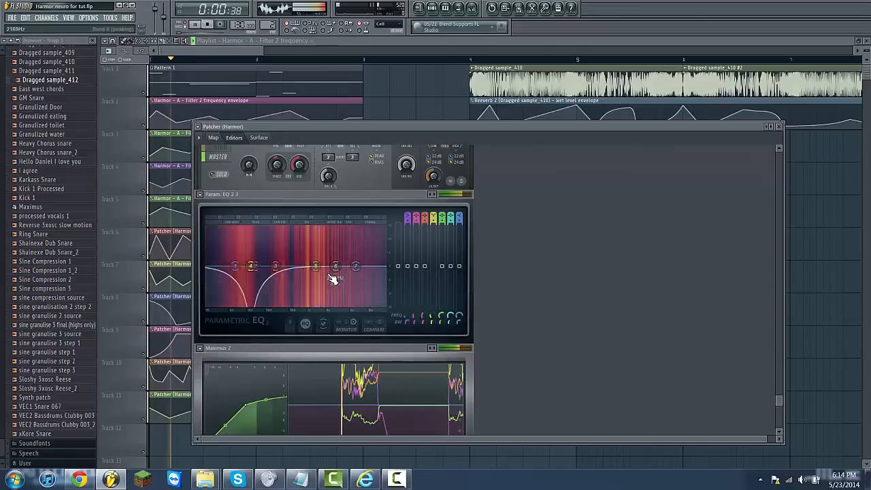
pyautogui.moveTo(329, 278); pyautogui.dragTo(299, 281)
pyautogui.scroll(10, 624, 286)
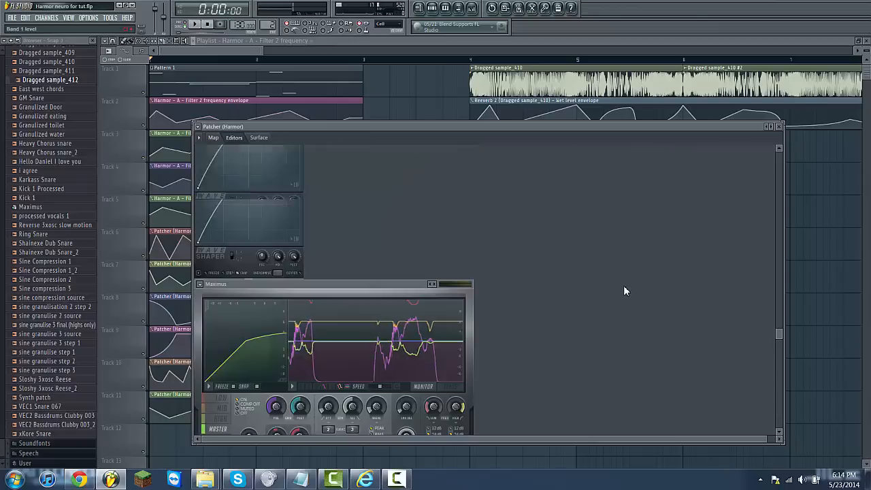
pyautogui.scroll(-8, 653, 205)
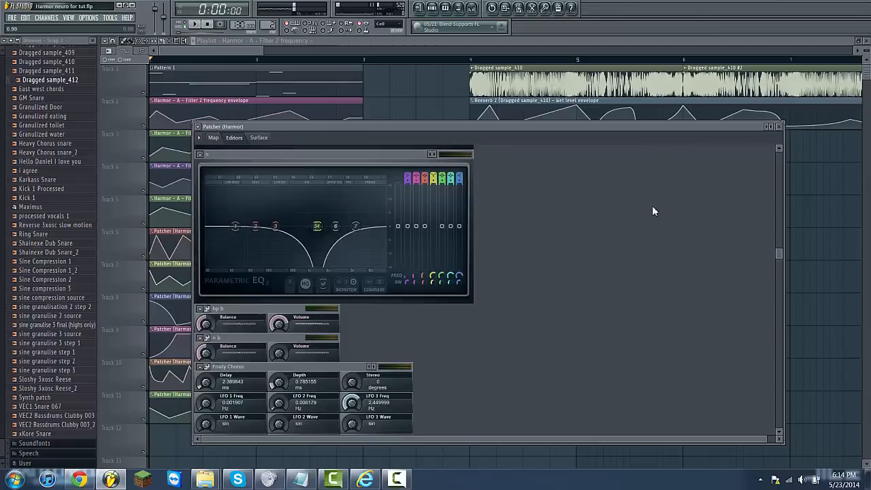
pyautogui.scroll(-3, 775, 375)
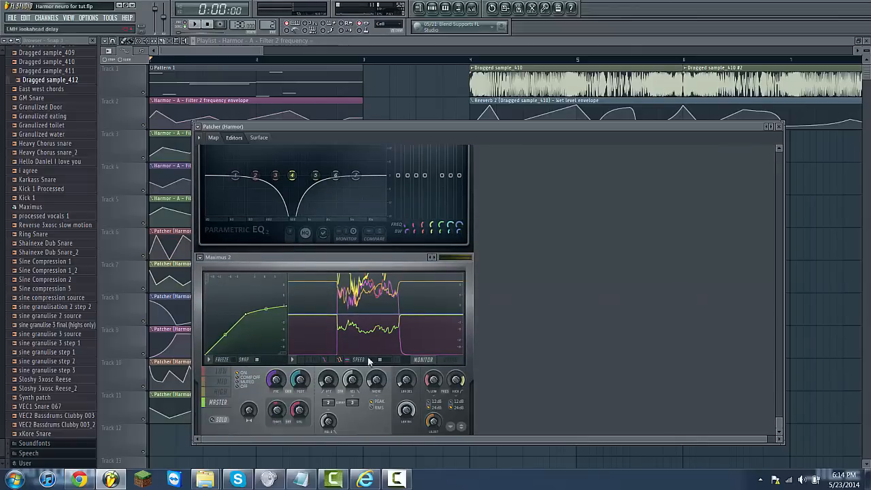
# Step: Show Maximus 2's low band and compare its compression off and on while the pattern plays
pyautogui.click(220, 374)
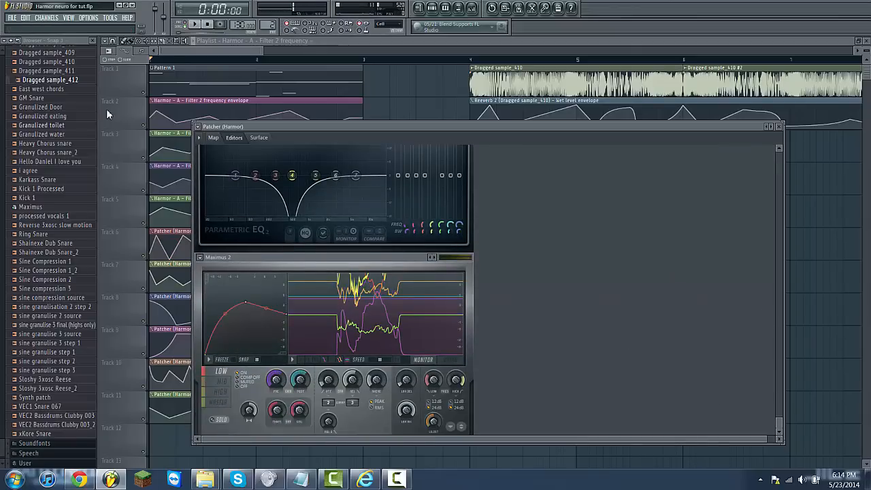
pyautogui.moveTo(264, 128); pyautogui.dragTo(318, 89)
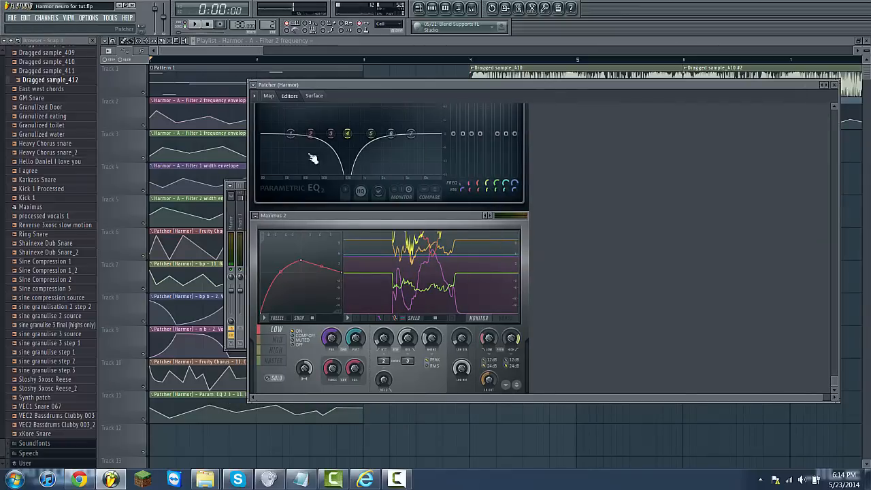
pyautogui.press('space')
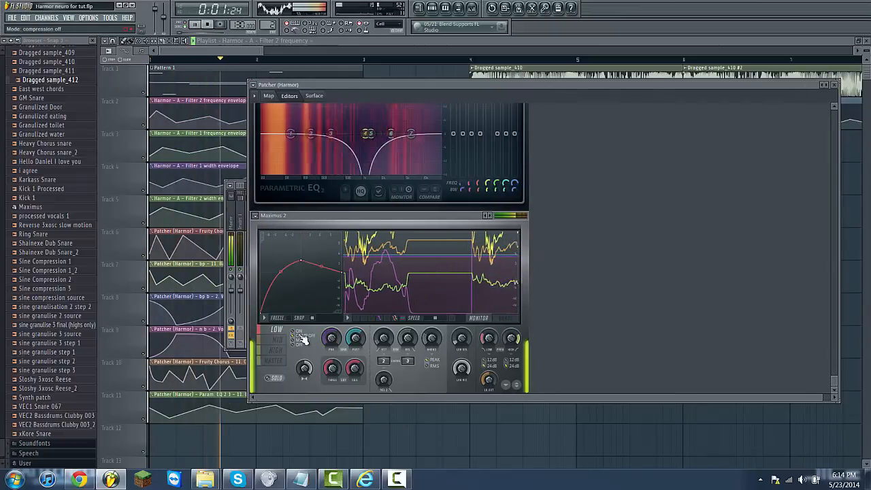
pyautogui.click(303, 334)
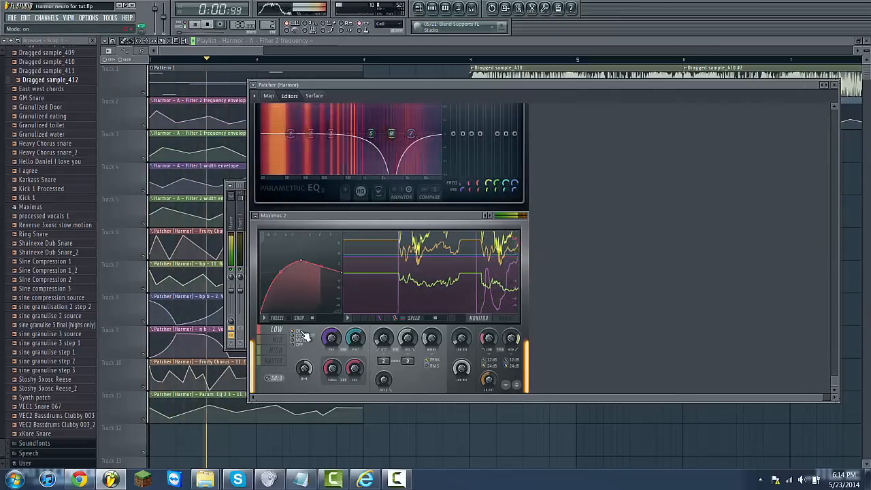
# Step: Stop playback, open Edison from Harmor's mixer track and move its window clear of the effect slots
pyautogui.click(229, 60)
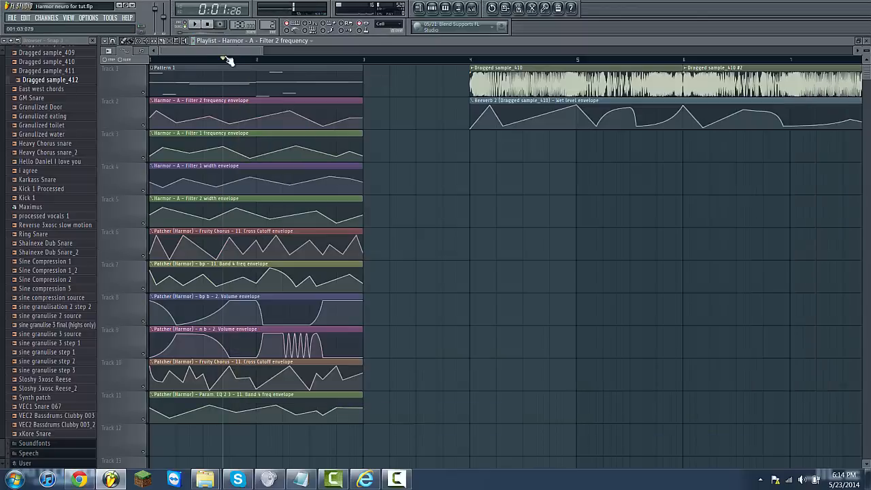
pyautogui.press('space')
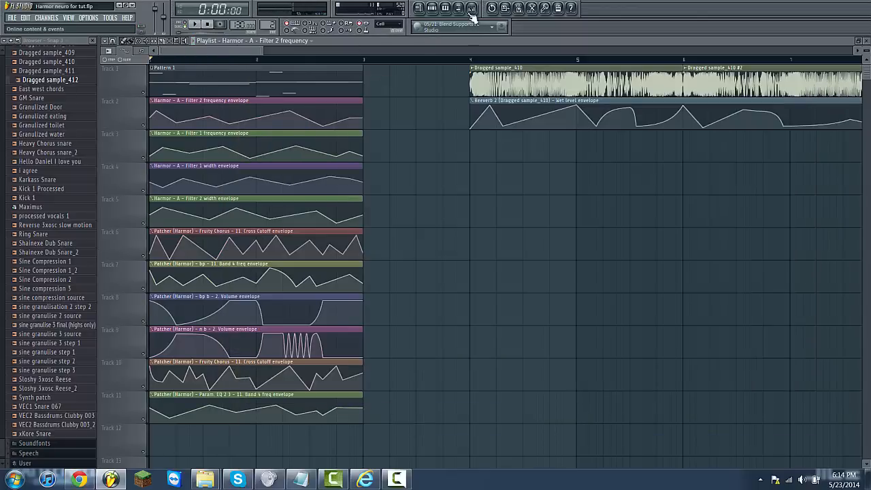
pyautogui.click(472, 8)
pyautogui.click(688, 216)
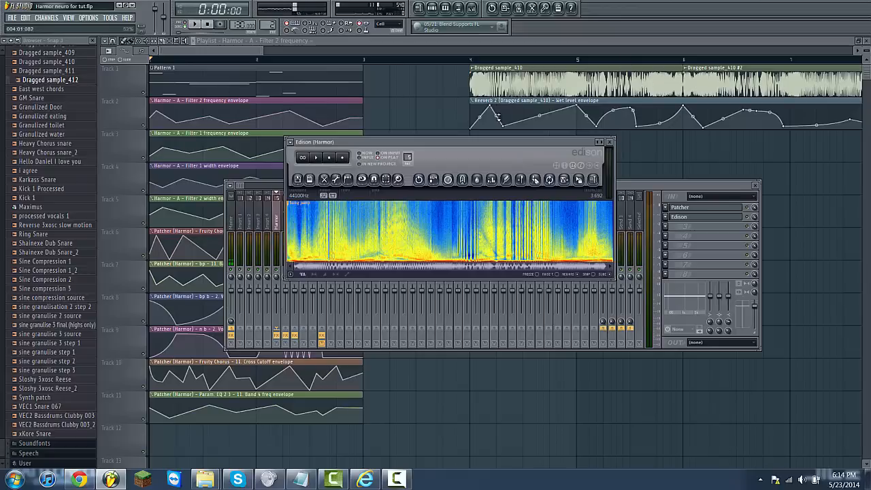
pyautogui.moveTo(504, 140); pyautogui.dragTo(473, 125)
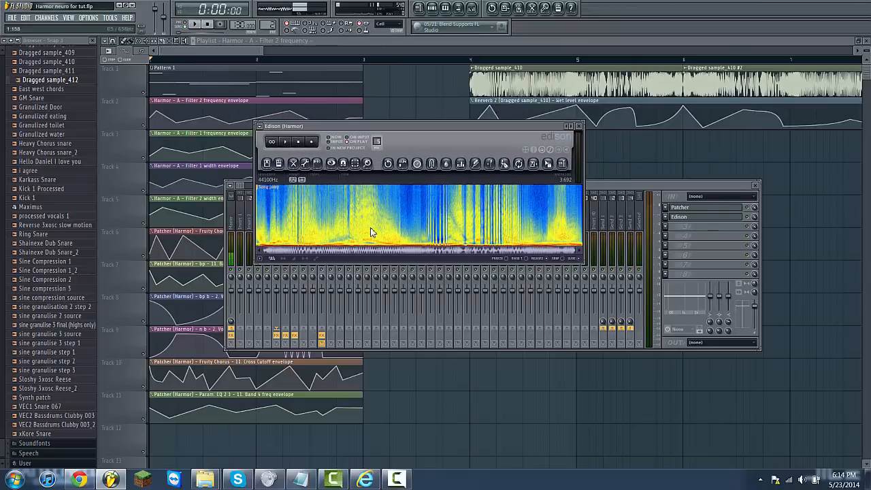
# Step: Return to the playlist and show the Dragged sample_410 clips with their Wet level envelope
pyautogui.click(189, 49)
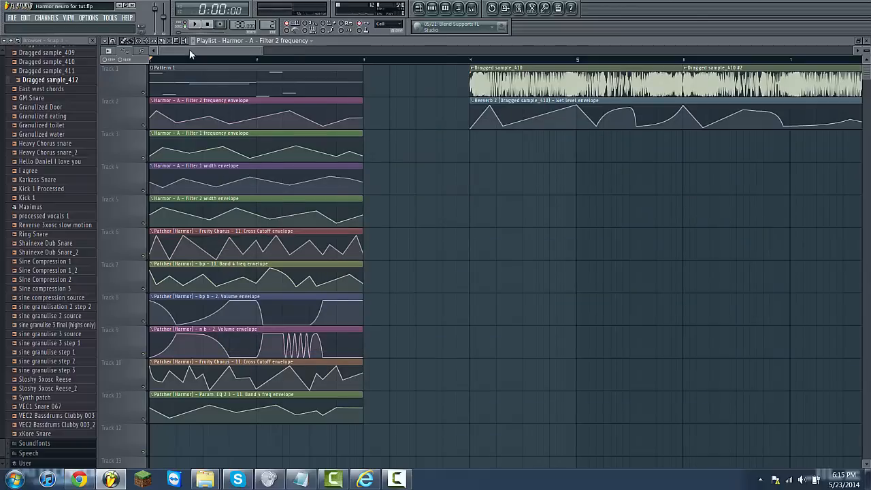
pyautogui.moveTo(411, 456); pyautogui.dragTo(91, 171)
pyautogui.click(516, 268)
pyautogui.hscroll(6, 199, 60)
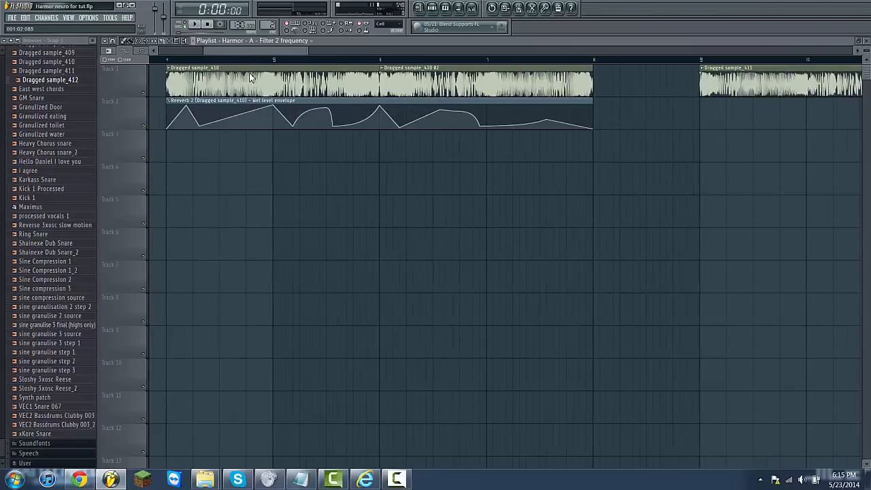
pyautogui.moveTo(172, 59); pyautogui.dragTo(367, 68)
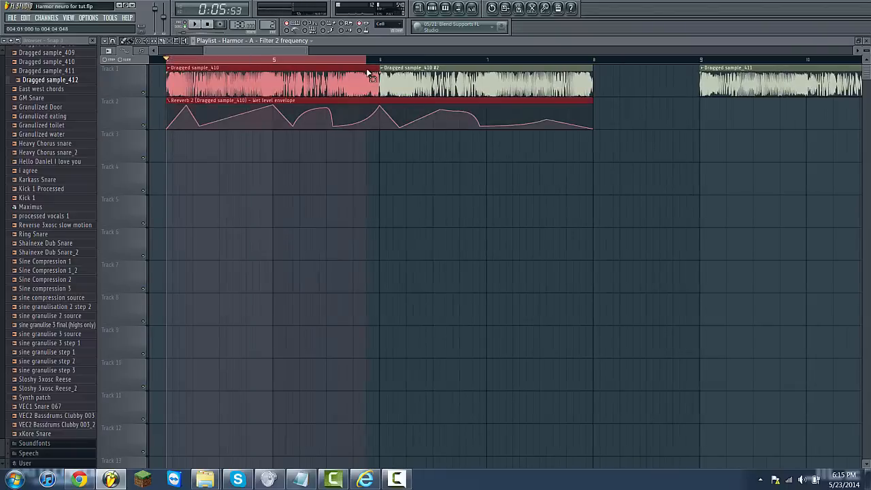
pyautogui.click(361, 243)
pyautogui.rightClick(361, 243)
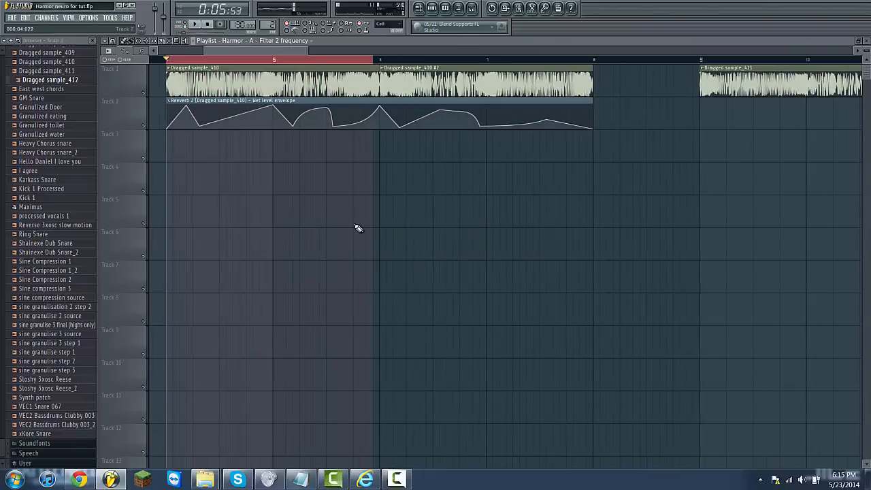
pyautogui.click(307, 61)
# Step: Check the Dragged sample_410 #2 clip's channel settings, including its Reverse option, and close them
pyautogui.click(187, 76)
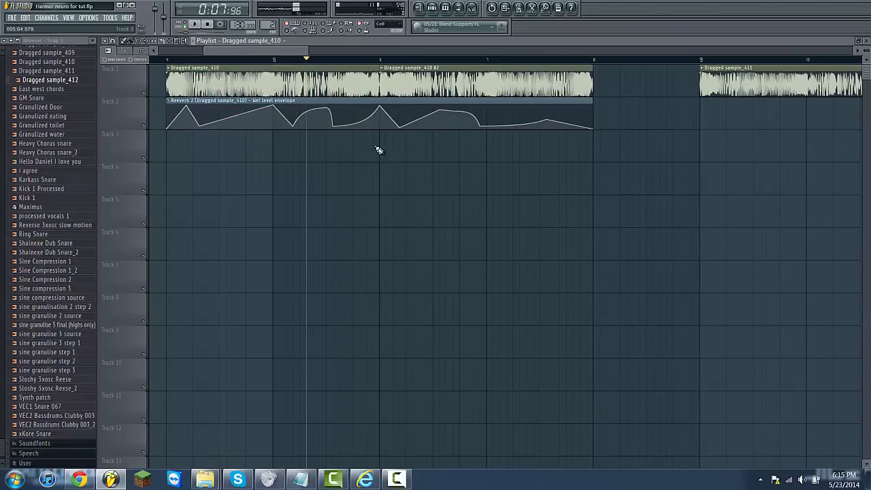
pyautogui.click(379, 150)
pyautogui.rightClick(402, 140)
pyautogui.click(417, 69)
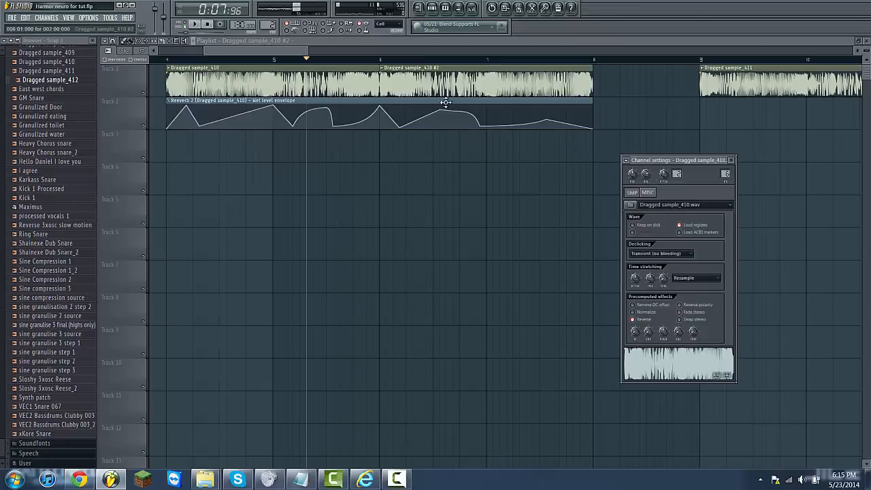
pyautogui.click(732, 160)
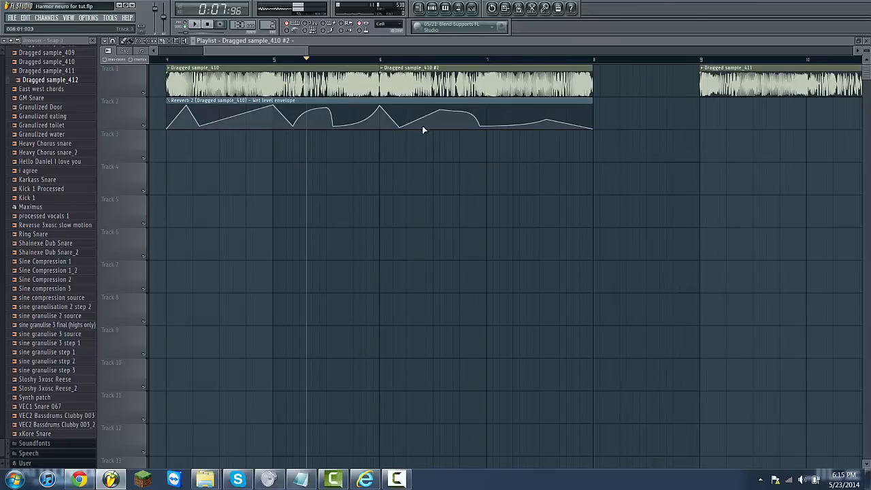
# Step: Select bars 4 to 8 over both Dragged sample_410 clips and play them with their mixer track's Fruity Reeverb 2 open
pyautogui.moveTo(170, 60); pyautogui.dragTo(593, 60)
pyautogui.click(459, 10)
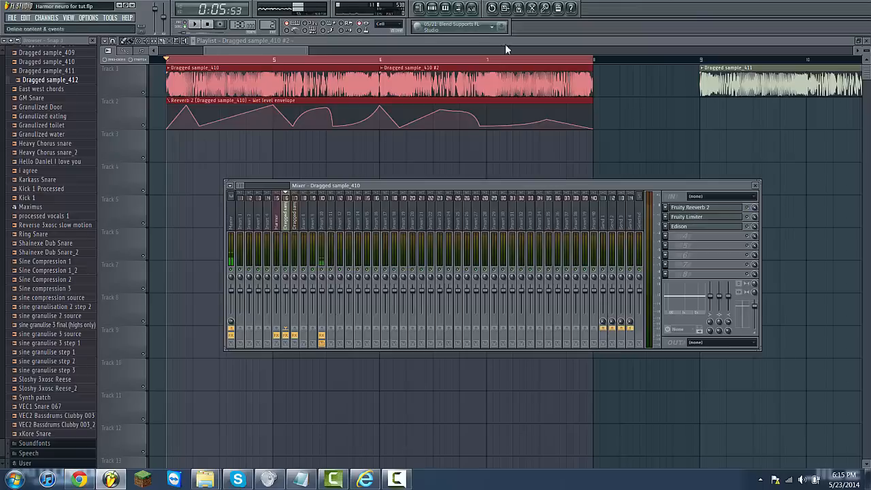
pyautogui.click(693, 207)
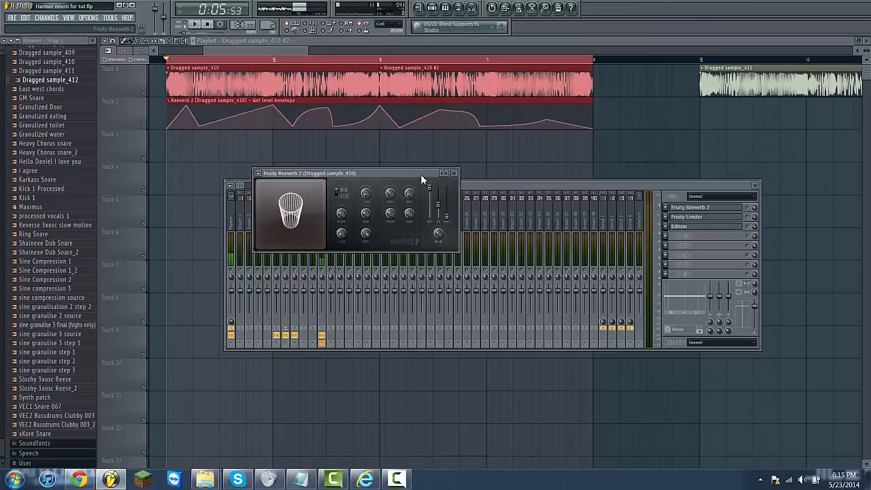
pyautogui.moveTo(421, 174); pyautogui.dragTo(444, 179)
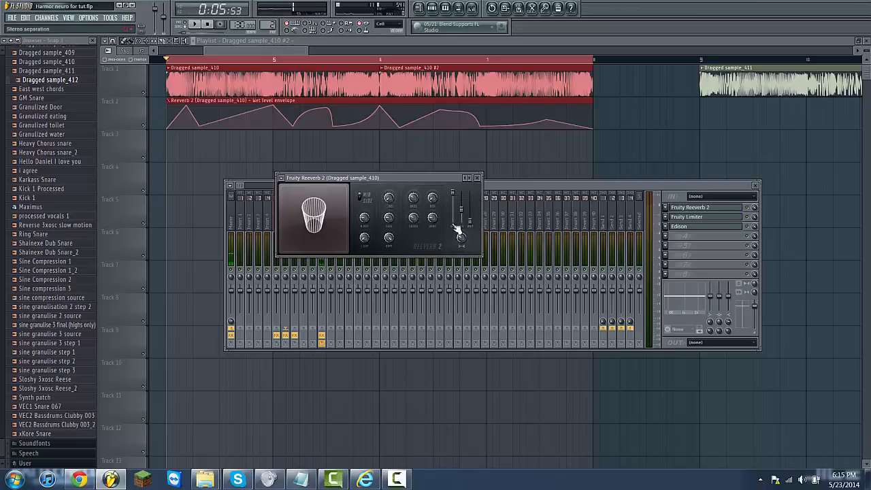
pyautogui.moveTo(445, 179); pyautogui.dragTo(476, 207)
pyautogui.press('space')
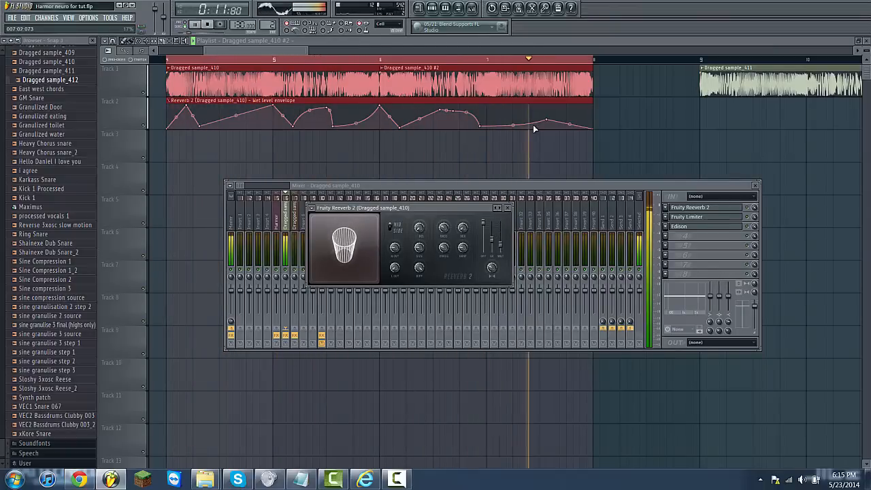
pyautogui.press('space')
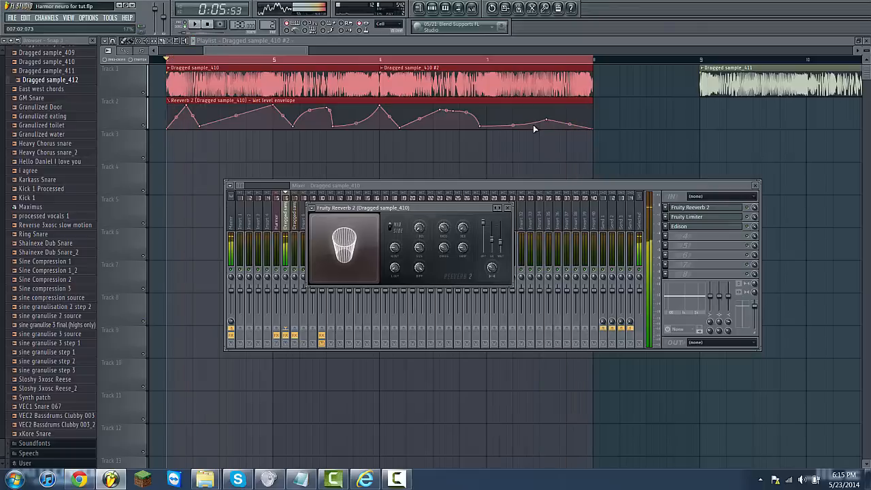
# Step: Open the Fruity Limiter on Dragged sample_410's mixer track and play the selected range again briefly
pyautogui.click(705, 217)
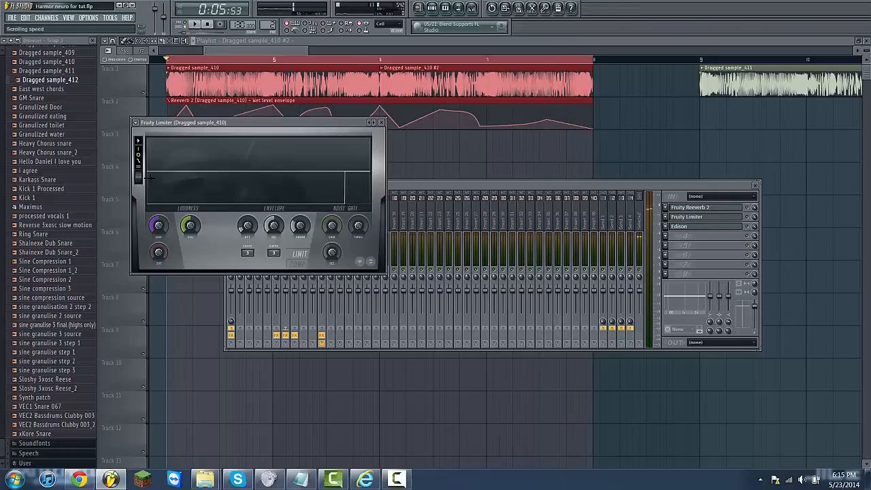
pyautogui.click(754, 218)
pyautogui.press('space')
pyautogui.press('space')
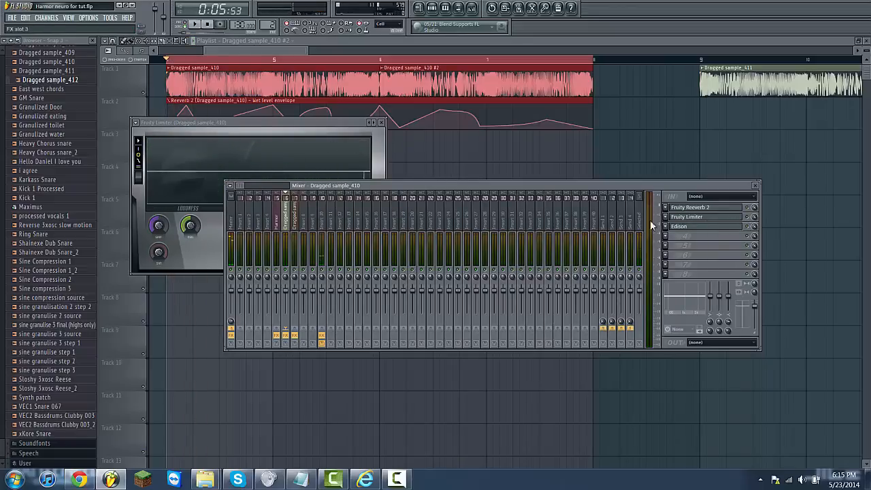
# Step: Play the beginning of the Dragged sample_411 clip from bar 9, and stop playback
pyautogui.moveTo(254, 51); pyautogui.dragTo(305, 72)
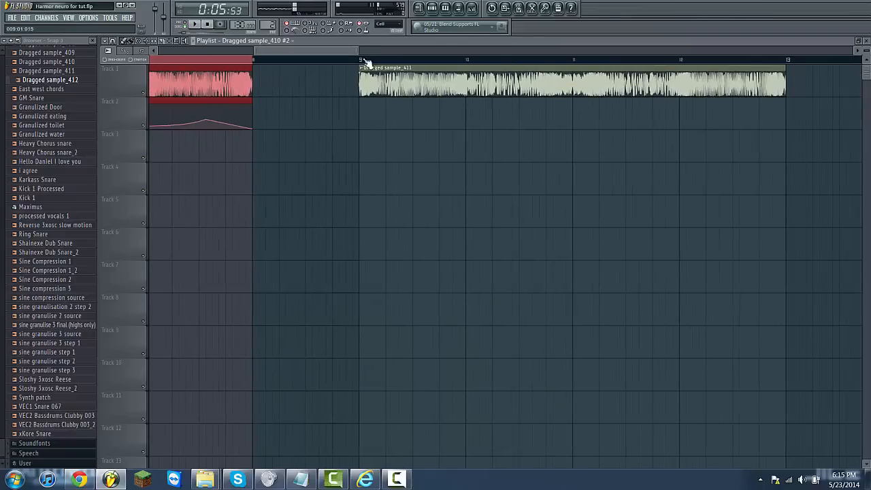
pyautogui.click(361, 59)
pyautogui.scroll(-3, 337, 50)
pyautogui.press('space')
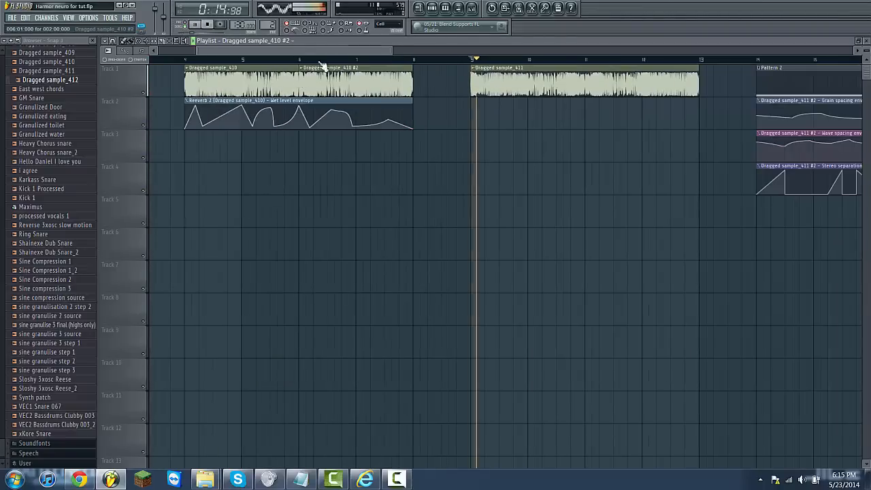
pyautogui.press('space')
# Step: Show the Pattern 2 section, open Dragged sample_411 #2's Fruity Granulizer settings and place them apart from the channel rack
pyautogui.moveTo(330, 50); pyautogui.dragTo(467, 30)
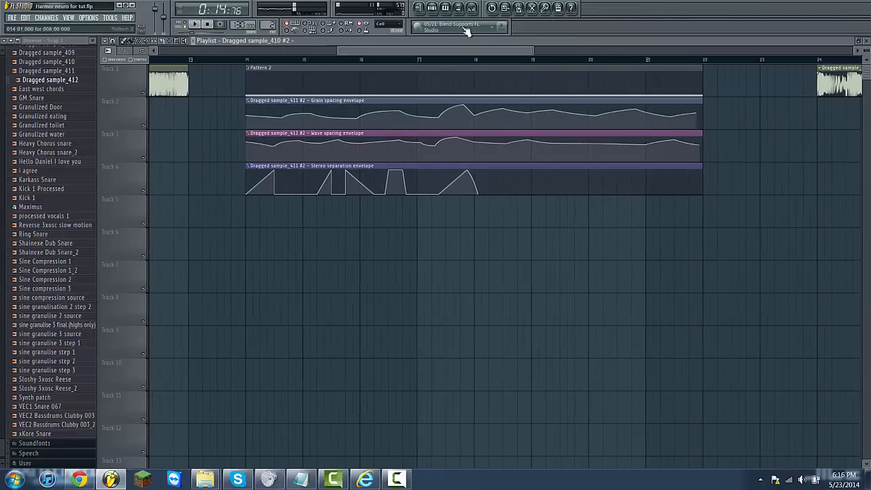
pyautogui.click(432, 8)
pyautogui.click(479, 284)
pyautogui.click(477, 324)
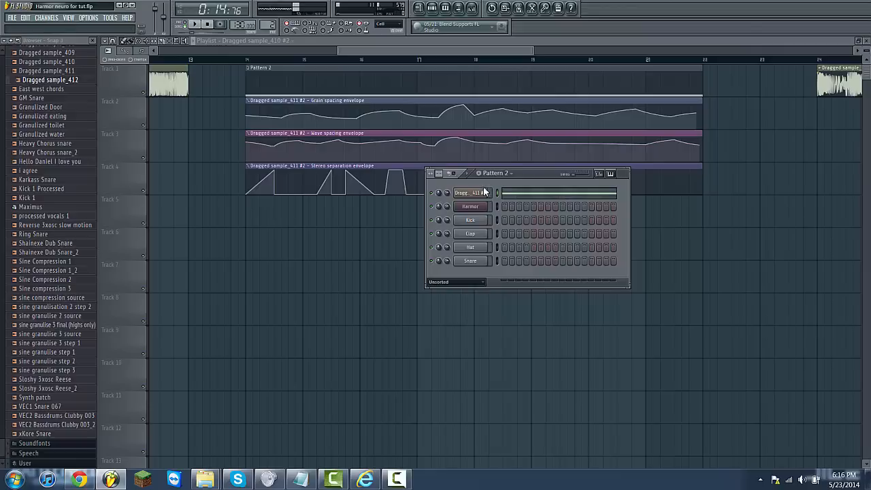
pyautogui.click(482, 193)
pyautogui.moveTo(681, 161); pyautogui.dragTo(307, 196)
pyautogui.moveTo(534, 176); pyautogui.dragTo(605, 295)
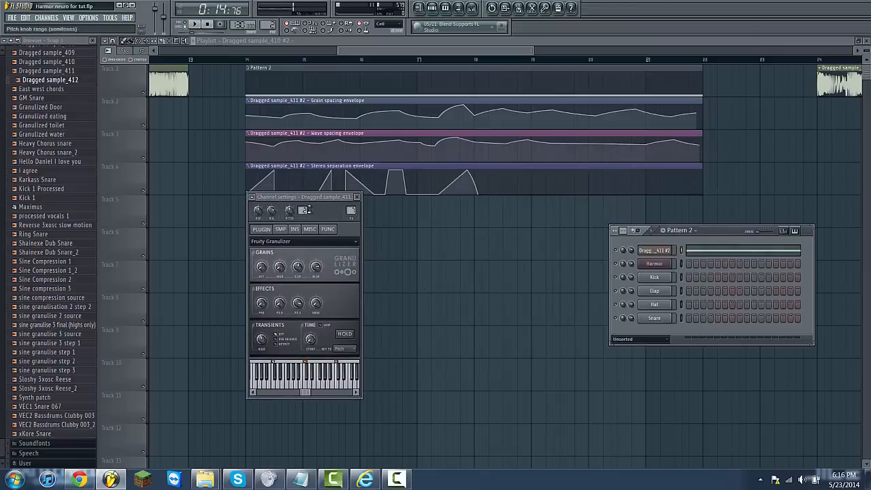
# Step: Review the Fruity Granulizer's grain, effect, transient and time controls, and audition notes on its keyboard
pyautogui.moveTo(320, 197); pyautogui.dragTo(340, 210)
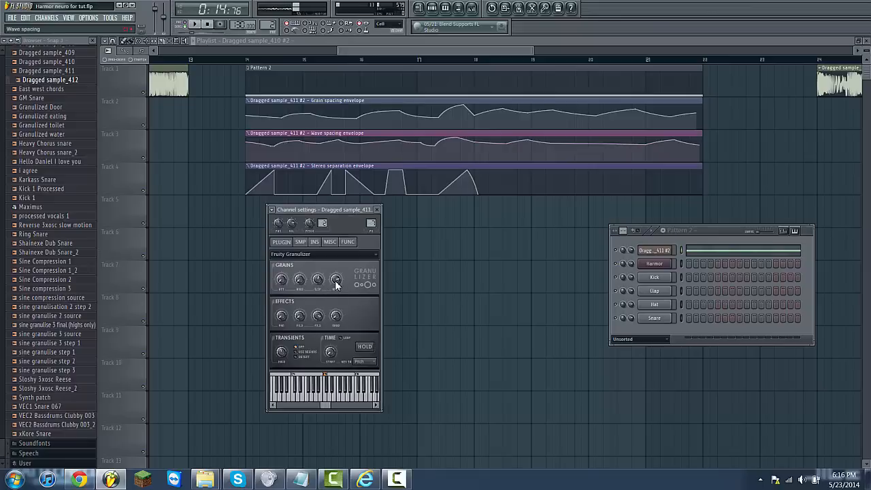
pyautogui.moveTo(358, 209); pyautogui.dragTo(401, 212)
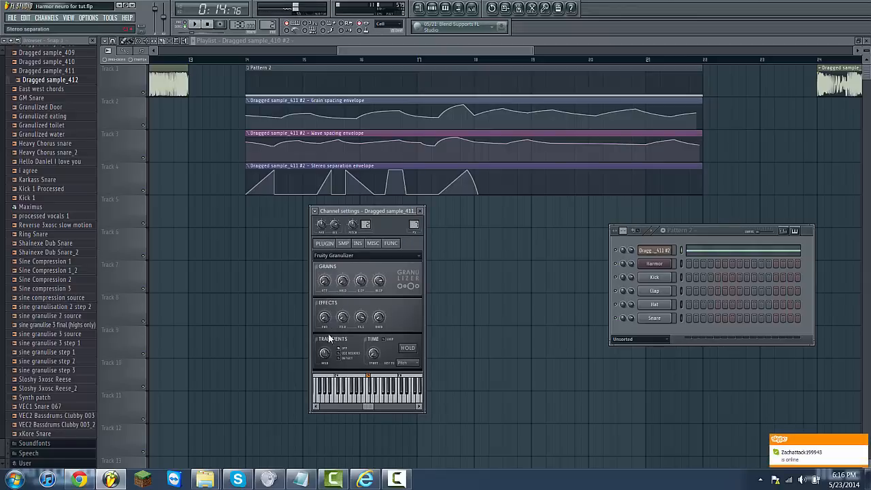
pyautogui.moveTo(368, 212); pyautogui.dragTo(461, 172)
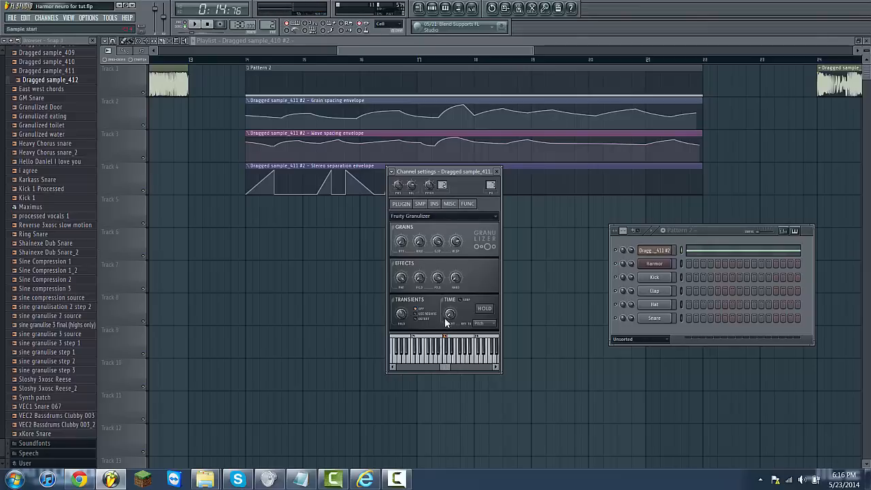
pyautogui.click(445, 358)
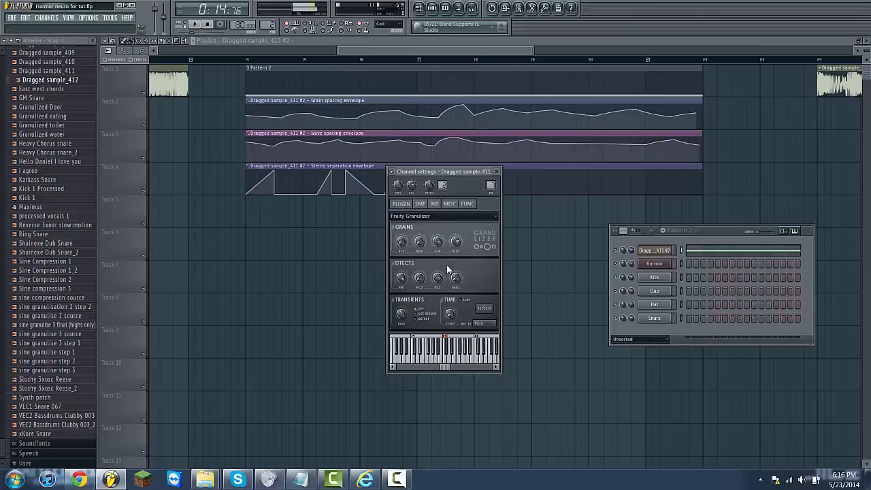
pyautogui.click(449, 359)
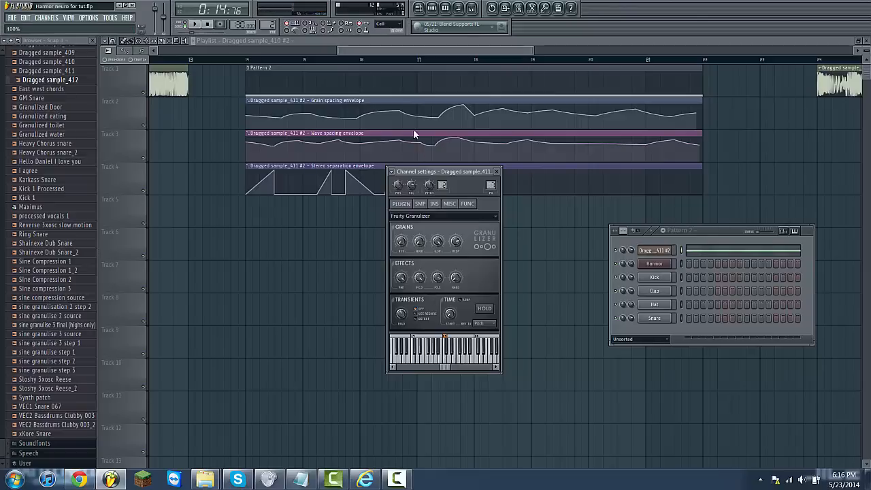
pyautogui.click(449, 354)
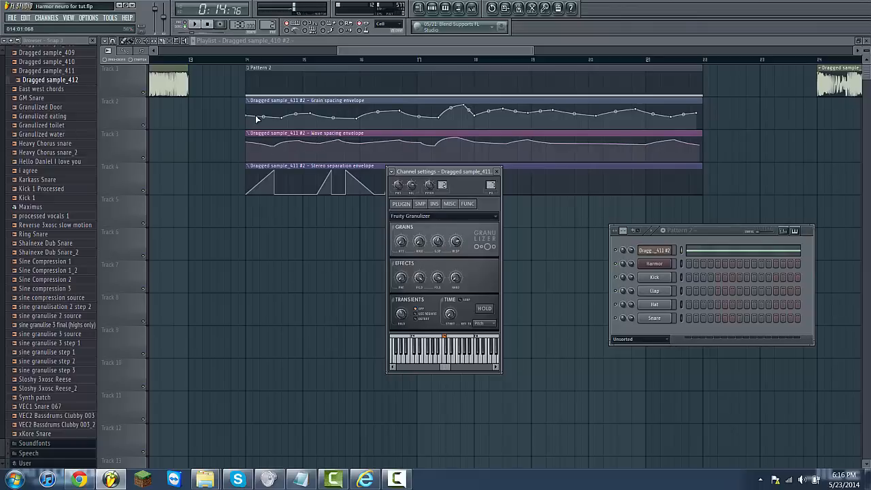
# Step: Set the playback position to the start of Pattern 2 at bar 14 and examine its Wave spacing envelope
pyautogui.rightClick(216, 141)
pyautogui.scroll(3, 217, 143)
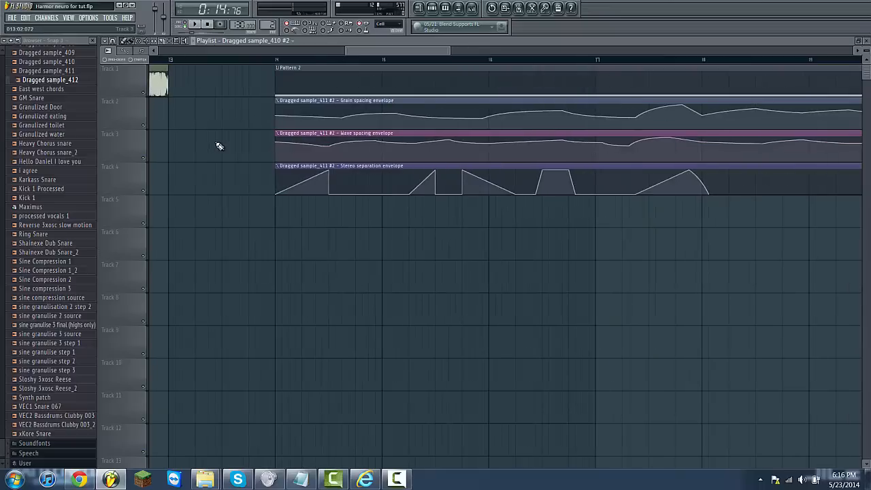
pyautogui.click(277, 61)
pyautogui.scroll(5, 356, 239)
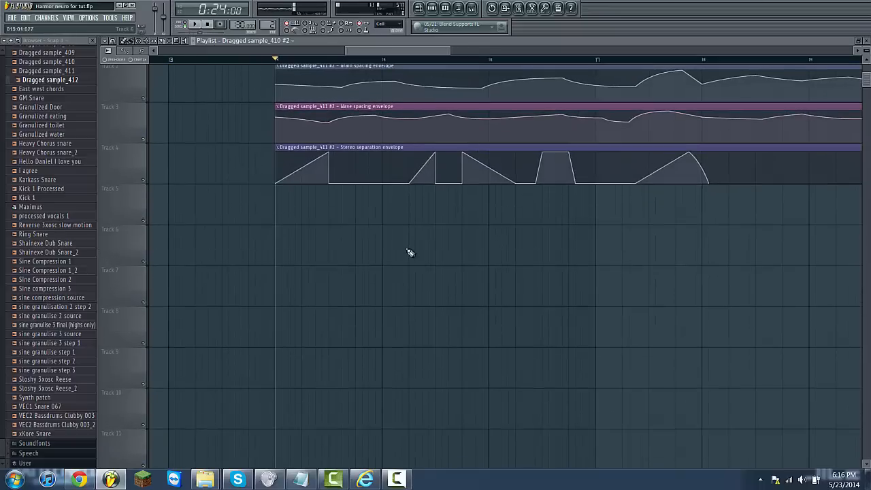
pyautogui.click(408, 152)
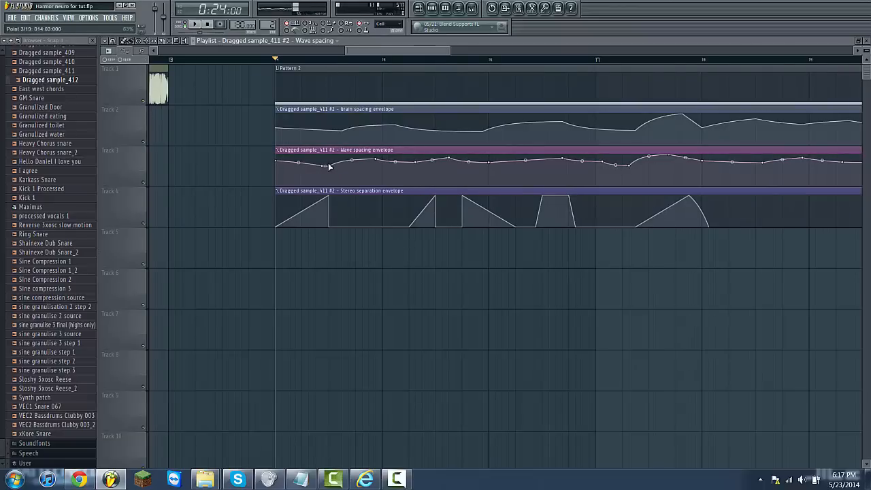
# Step: Check the effects on Dragged sample_411 #2's mixer track, reopen its Granulizer settings and return to the playlist
pyautogui.click(471, 9)
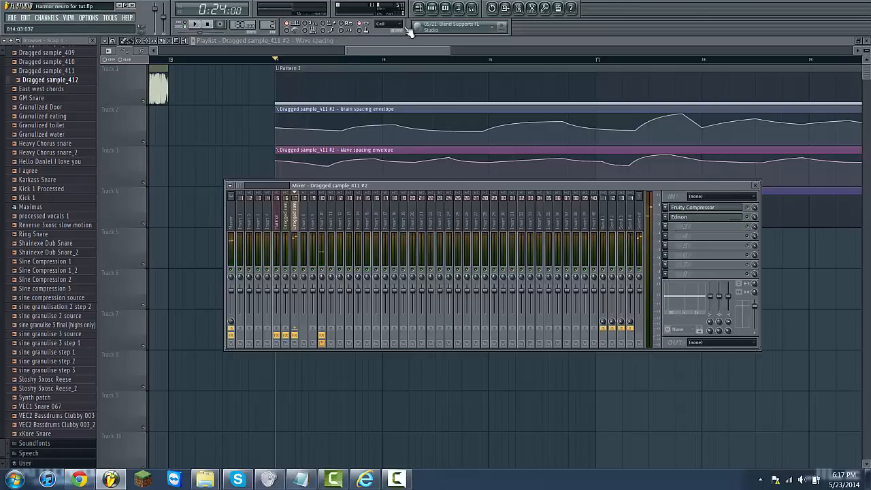
pyautogui.click(431, 8)
pyautogui.click(655, 252)
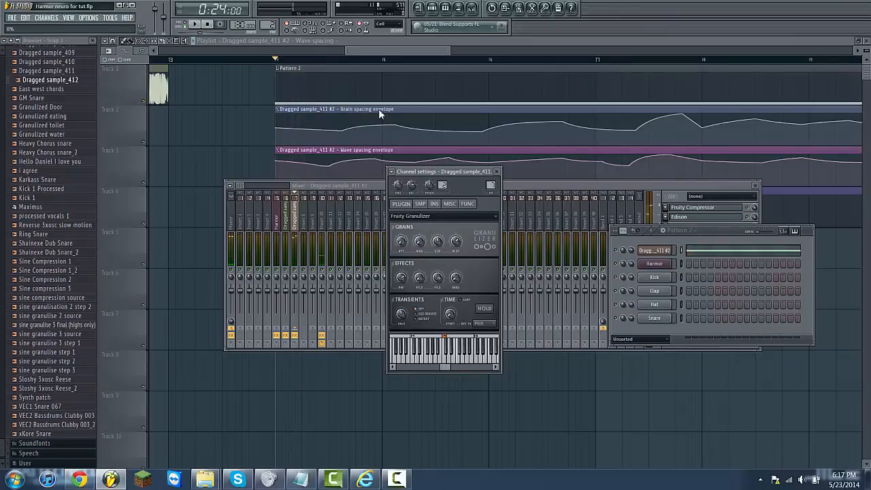
pyautogui.click(379, 52)
# Step: Play Pattern 2 from bar 14 several times to hear its grain spacing, wave spacing and stereo separation automation
pyautogui.press('space')
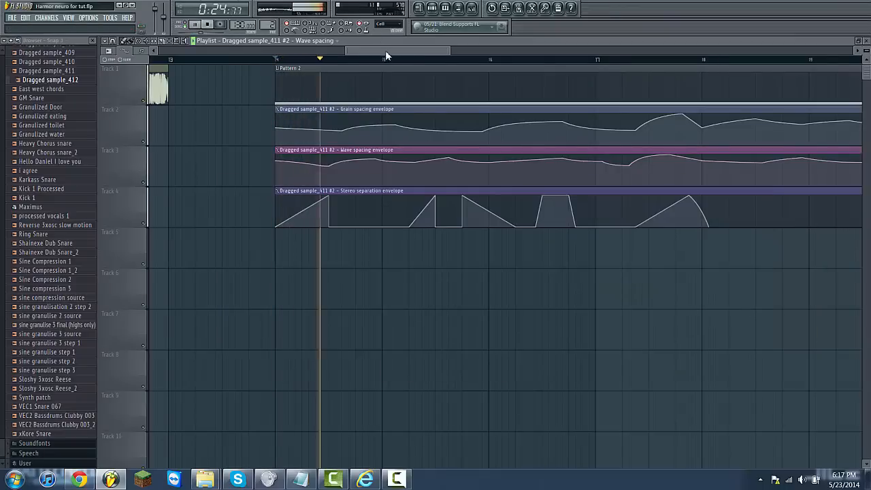
pyautogui.moveTo(385, 50); pyautogui.dragTo(399, 53)
pyautogui.press('space')
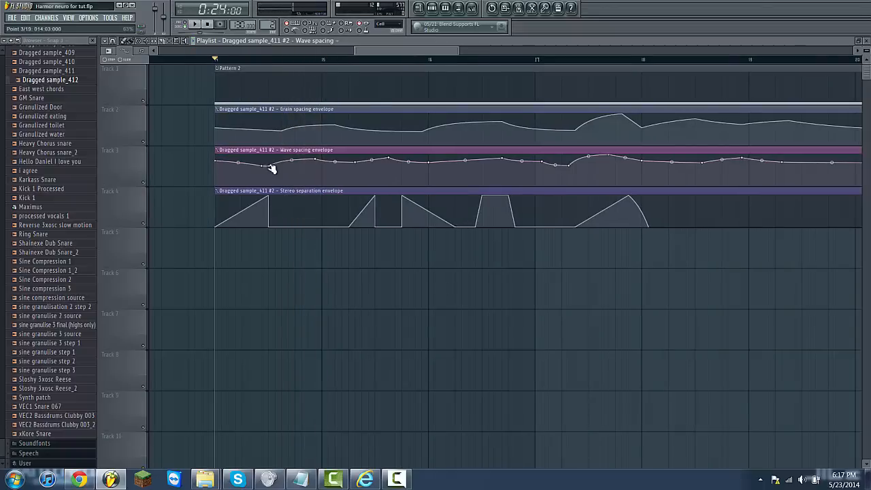
pyautogui.press('space')
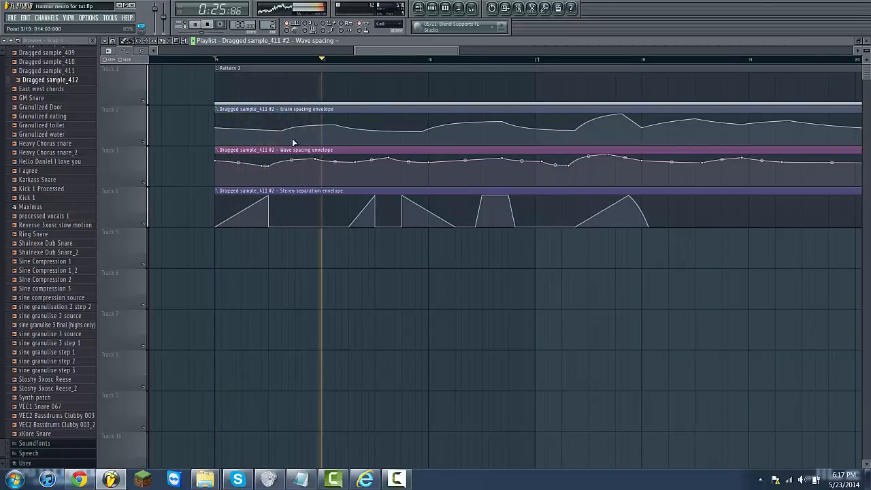
pyautogui.press('space')
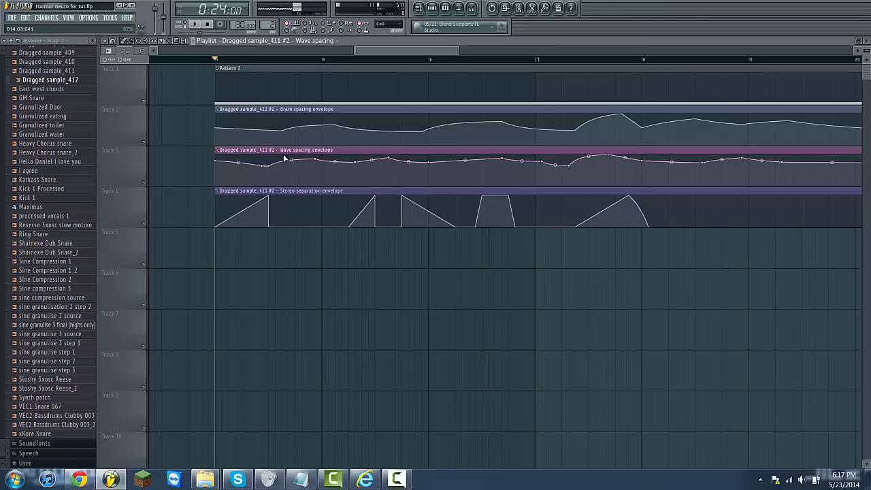
pyautogui.press('space')
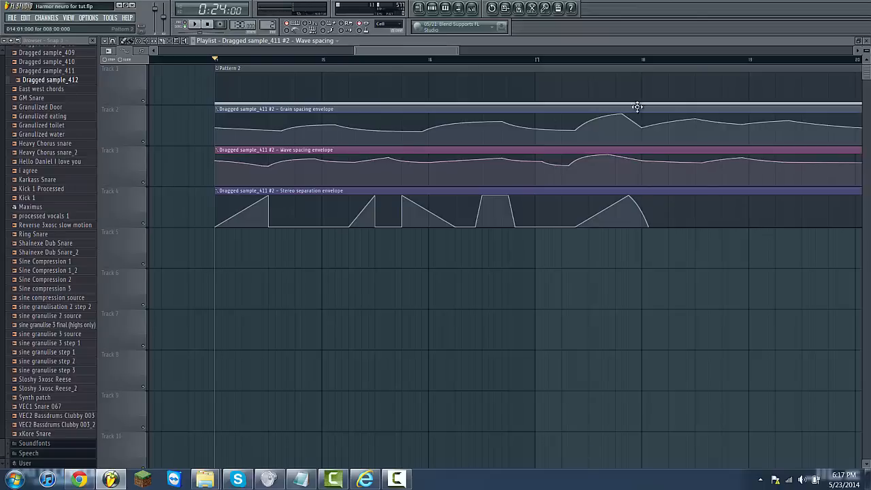
# Step: Try a low point early in bar 14 of the Grain spacing envelope and delete it
pyautogui.moveTo(392, 54); pyautogui.dragTo(427, 60)
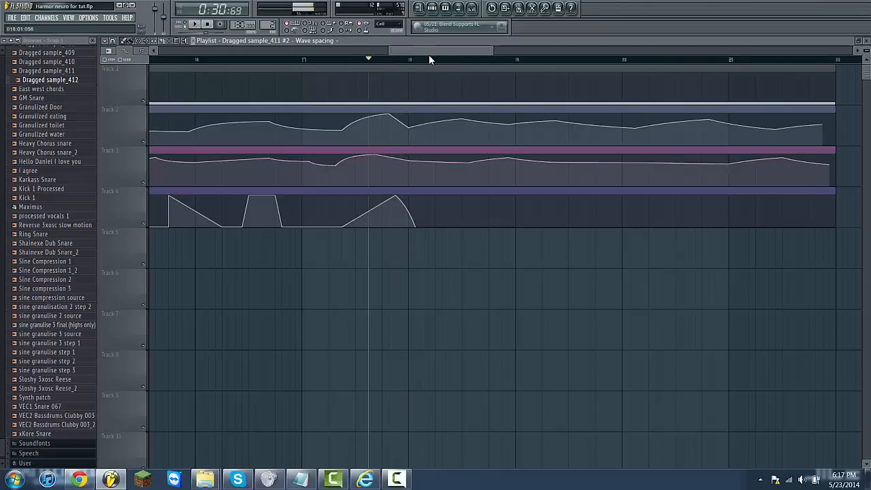
pyautogui.moveTo(429, 53); pyautogui.dragTo(386, 57)
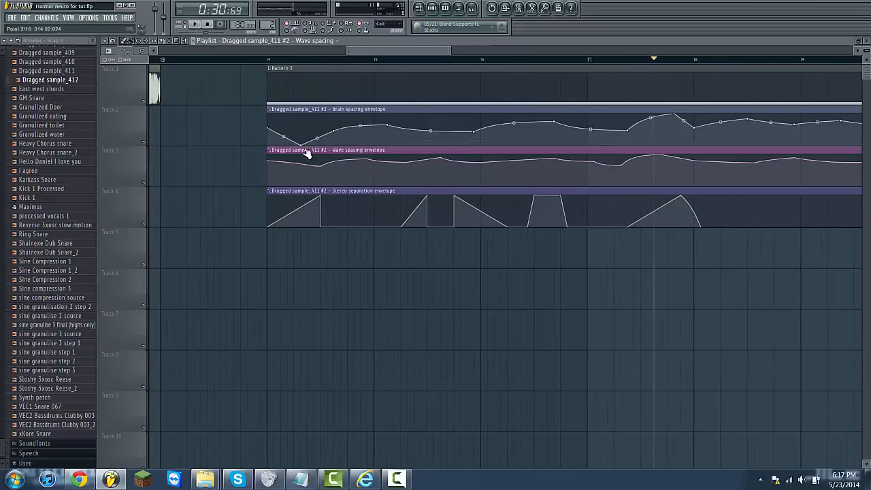
pyautogui.click(279, 59)
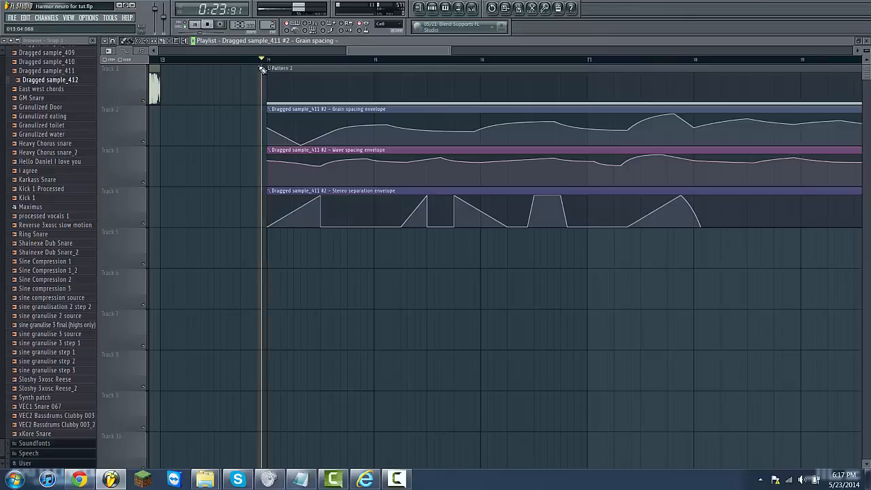
pyautogui.press('space')
pyautogui.rightClick(304, 148)
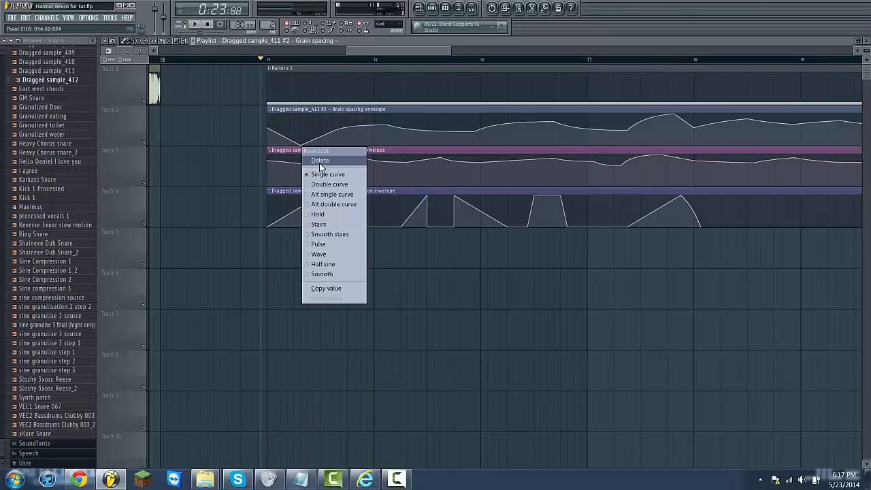
pyautogui.click(319, 161)
# Step: Add low dips to the Grain spacing envelope between bars 14 and 17 and play Pattern 2 from bar 14
pyautogui.click(270, 60)
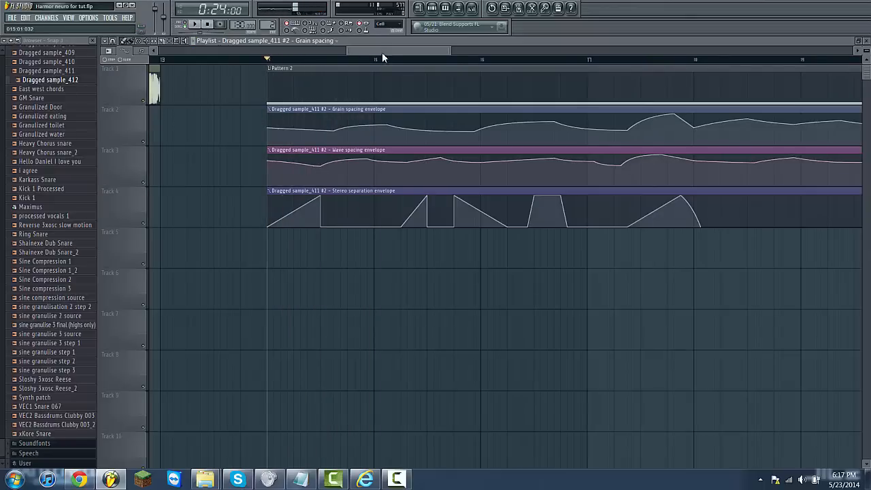
pyautogui.rightClick(300, 140)
pyautogui.rightClick(439, 140)
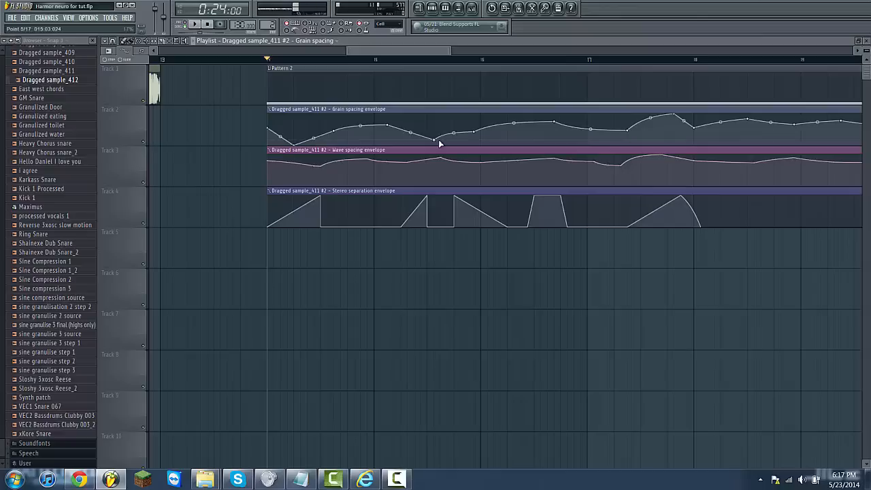
pyautogui.rightClick(599, 139)
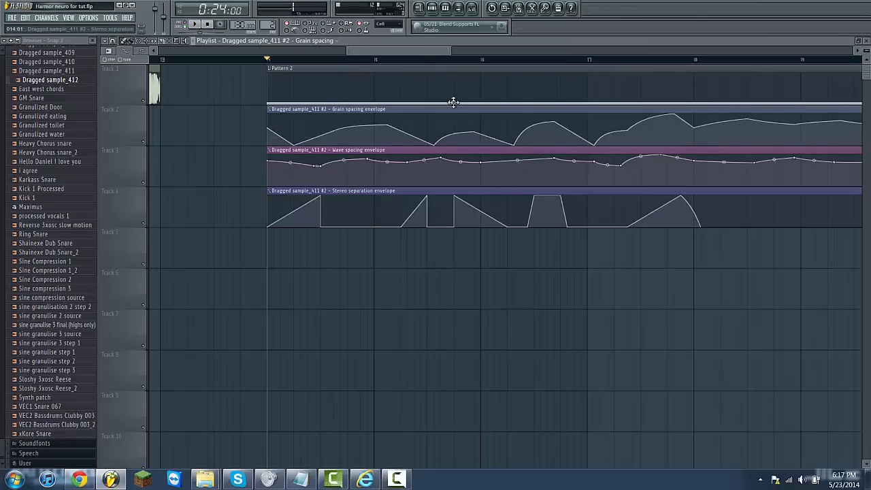
pyautogui.scroll(5, 427, 50)
pyautogui.press('space')
pyautogui.scroll(-3, 413, 81)
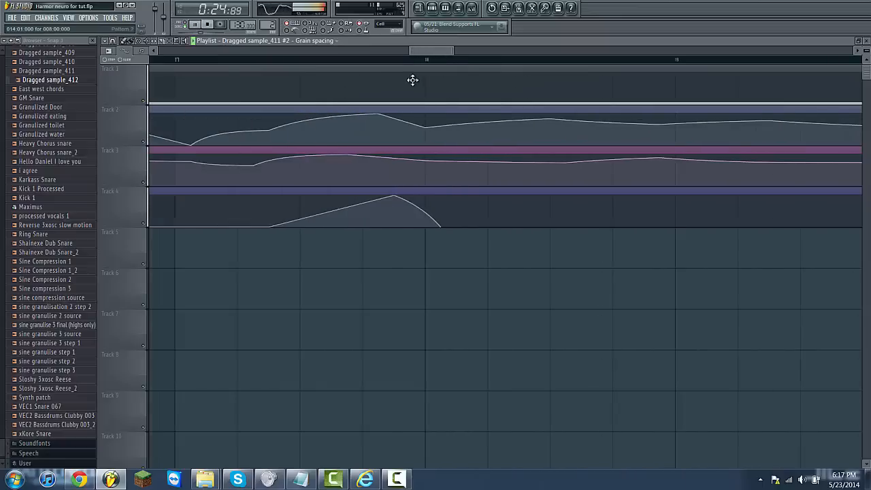
pyautogui.scroll(-5, 413, 81)
pyautogui.moveTo(434, 52); pyautogui.dragTo(410, 52)
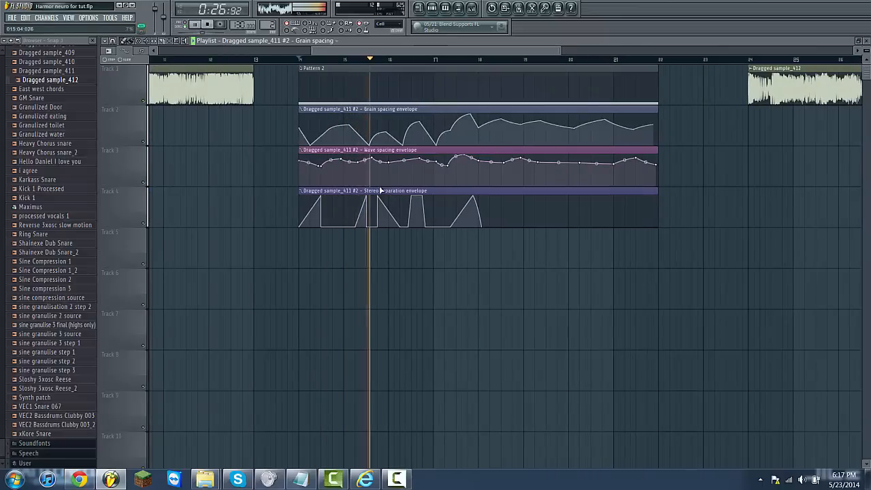
pyautogui.press('space')
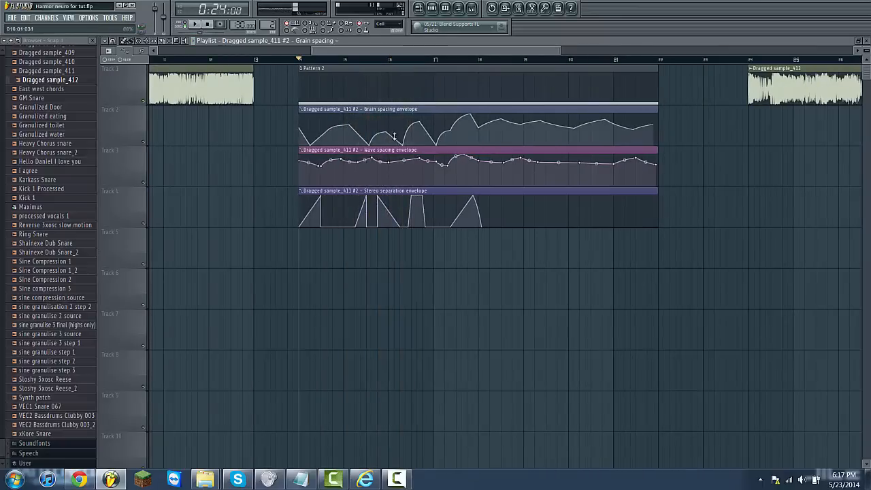
# Step: Delete the added low points from the Grain spacing envelope
pyautogui.rightClick(314, 148)
pyautogui.click(330, 160)
pyautogui.rightClick(371, 149)
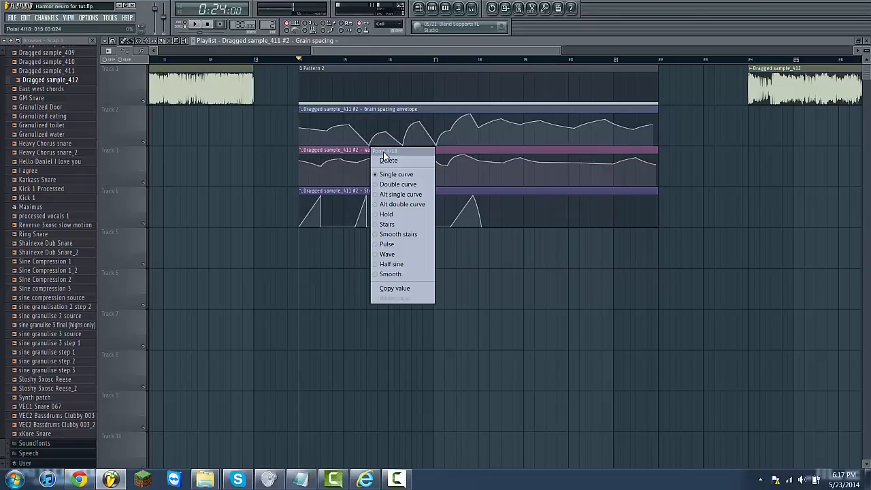
pyautogui.click(392, 161)
pyautogui.rightClick(403, 149)
pyautogui.click(423, 160)
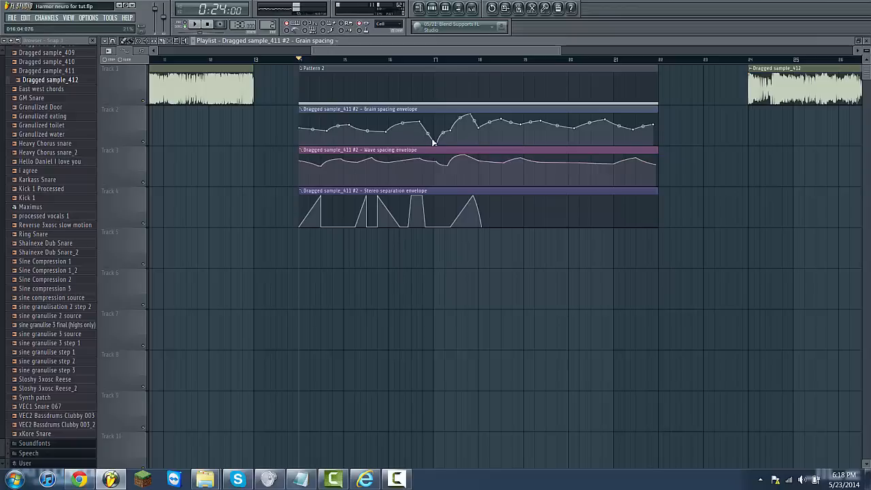
pyautogui.rightClick(442, 146)
pyautogui.click(458, 158)
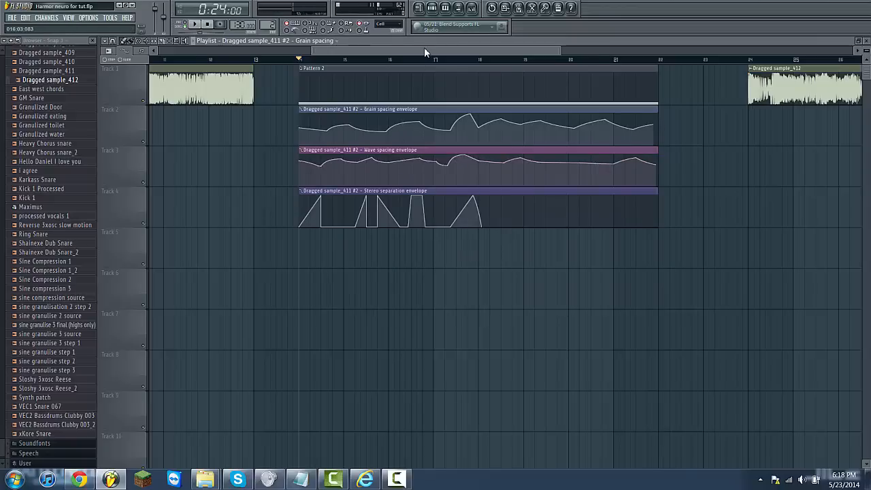
# Step: Examine Pattern 2's three automation envelopes and return the playback position to bar 14
pyautogui.moveTo(425, 52); pyautogui.dragTo(383, 53)
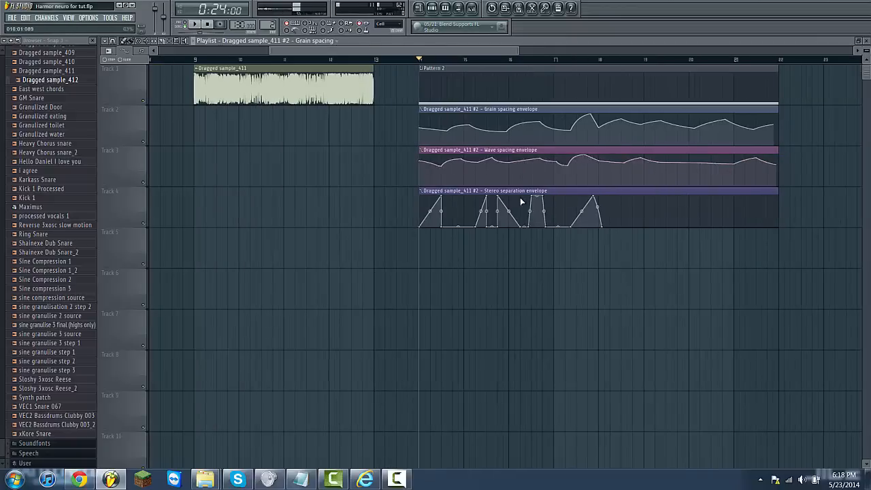
pyautogui.scroll(2, 522, 202)
pyautogui.moveTo(439, 51); pyautogui.dragTo(470, 62)
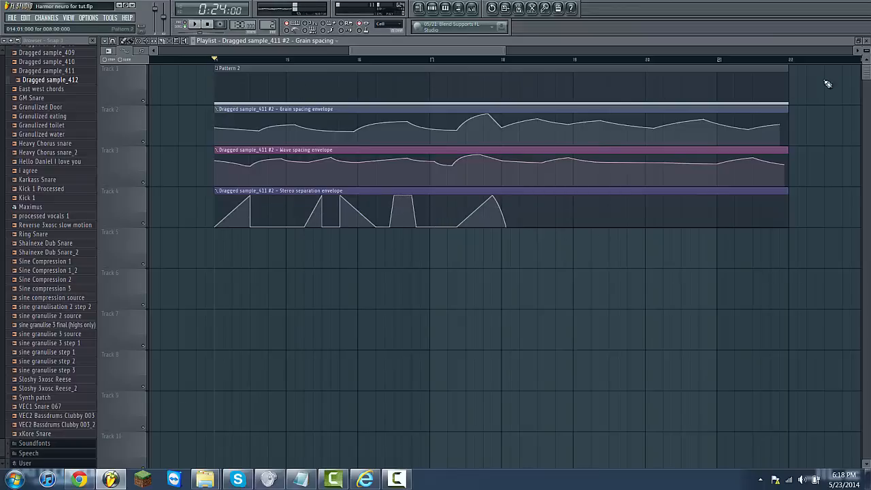
pyautogui.moveTo(496, 49); pyautogui.dragTo(490, 48)
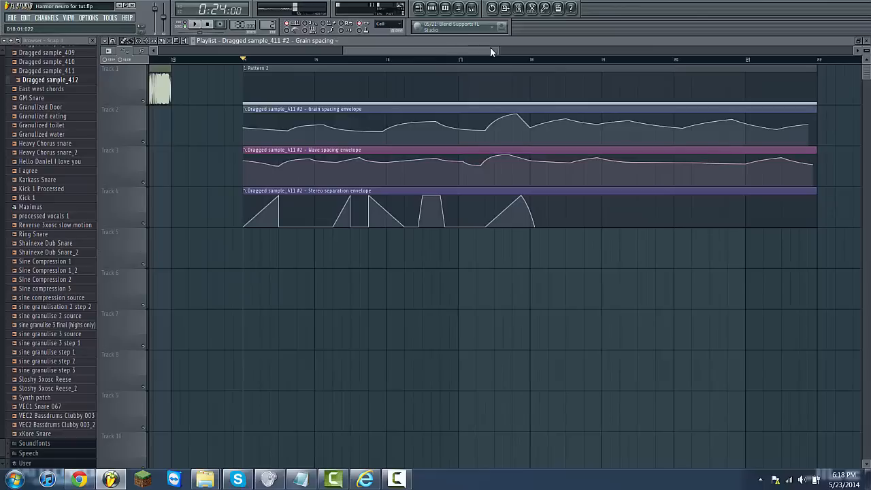
pyautogui.click(549, 59)
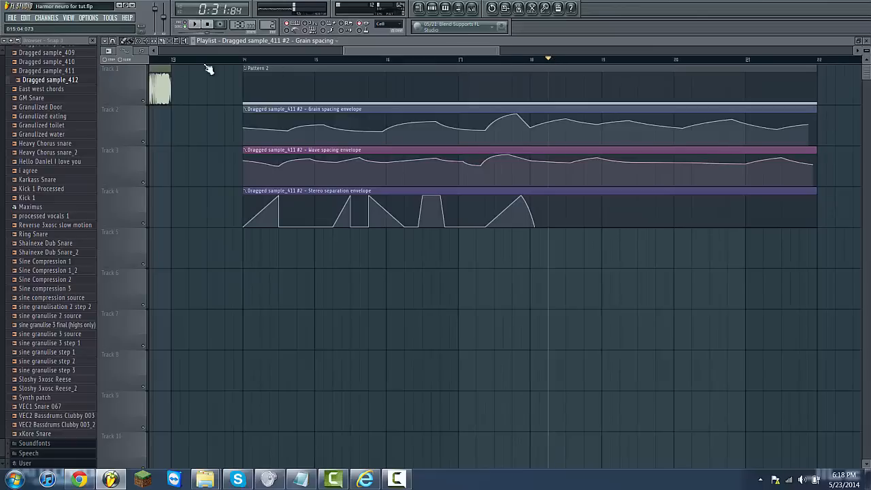
pyautogui.click(246, 60)
# Step: Align Dragged sample_412 with Pattern 2 at bar 14 on Track 5 for comparison, and move it to Track 2 past bar 22
pyautogui.moveTo(391, 49); pyautogui.dragTo(442, 49)
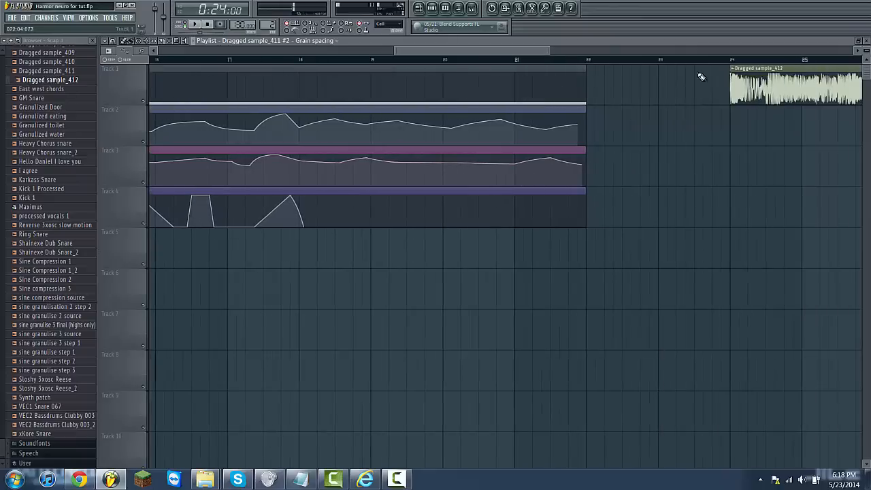
pyautogui.moveTo(733, 92)
pyautogui.mouseDown()
pyautogui.moveTo(2, 234)
pyautogui.moveTo(339, 238)
pyautogui.moveTo(315, 238)
pyautogui.mouseUp()
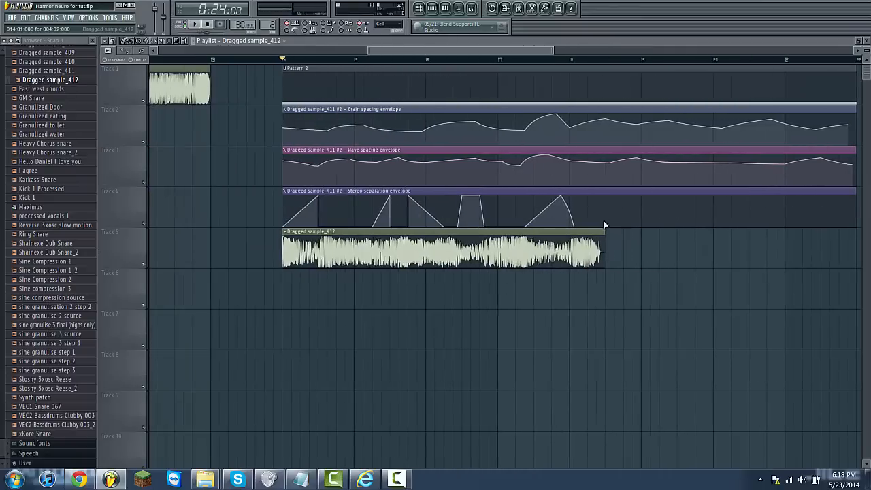
pyautogui.click(605, 61)
pyautogui.click(610, 60)
pyautogui.moveTo(611, 63); pyautogui.dragTo(588, 63)
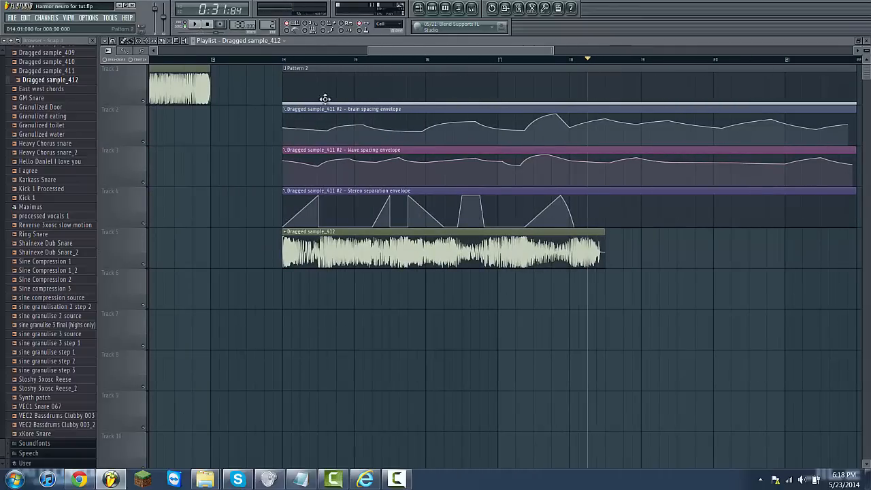
pyautogui.click(287, 62)
pyautogui.scroll(-1, 504, 224)
pyautogui.scroll(-1, 507, 224)
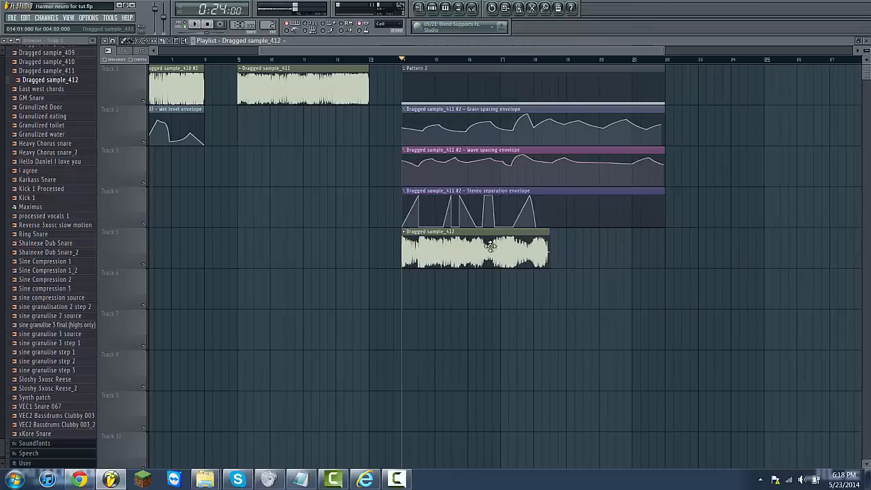
pyautogui.moveTo(491, 247); pyautogui.dragTo(770, 121)
pyautogui.moveTo(480, 51); pyautogui.dragTo(512, 52)
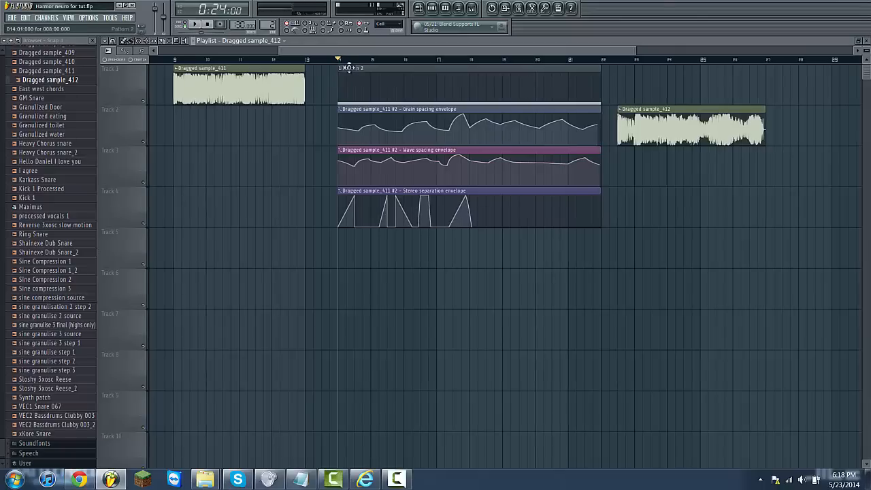
# Step: Open Edison and Fruity Compressor on Dragged sample_411 #2's mixer track and play Pattern 2 through them
pyautogui.click(473, 8)
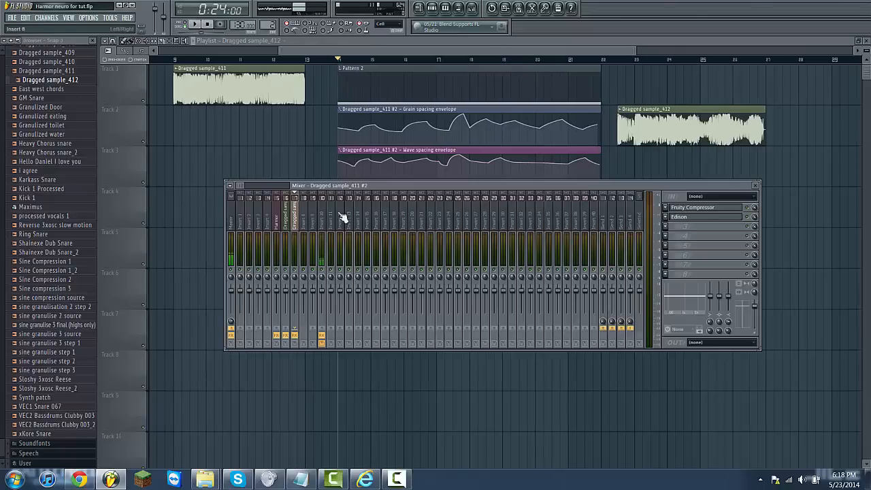
pyautogui.click(720, 218)
pyautogui.click(723, 208)
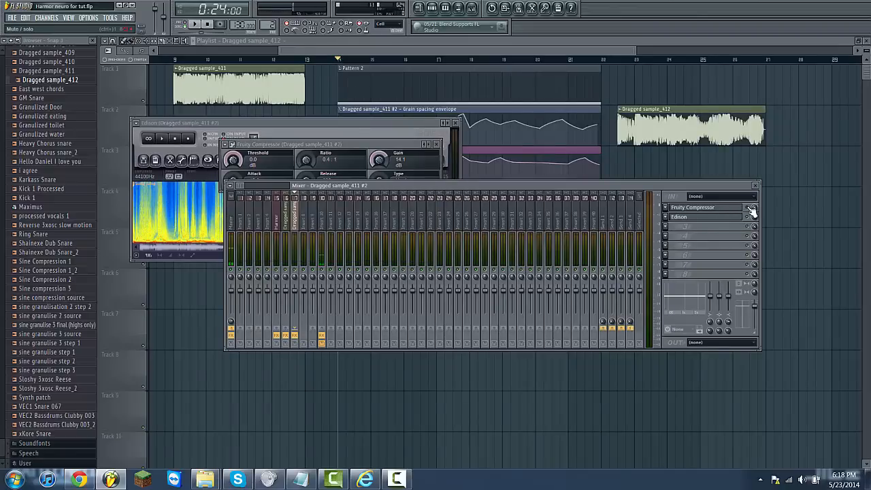
pyautogui.press('space')
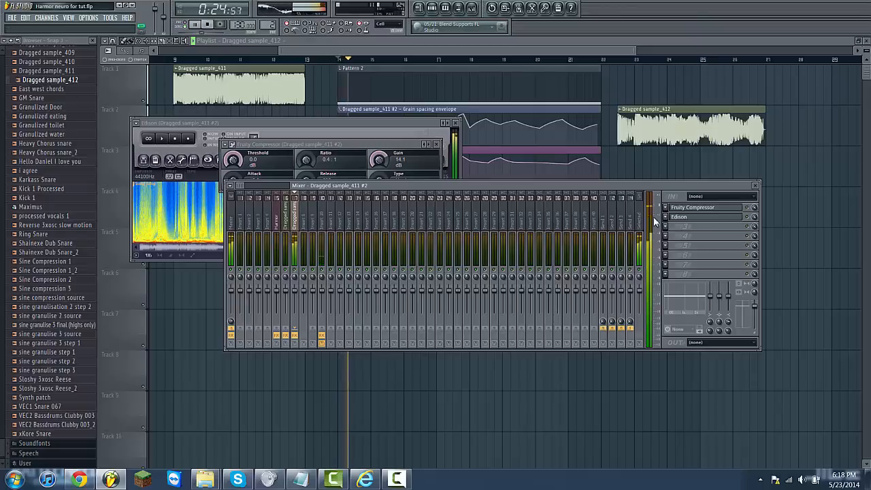
# Step: Bring up Edison's recording of Dragged sample_411 #2 and arrange its window above the mixer
pyautogui.click(677, 218)
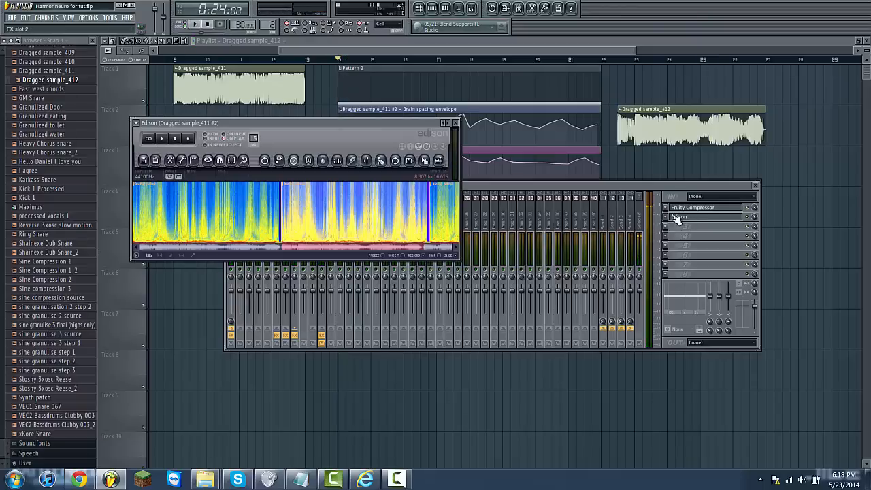
pyautogui.moveTo(343, 120); pyautogui.dragTo(457, 138)
pyautogui.moveTo(640, 183); pyautogui.dragTo(667, 286)
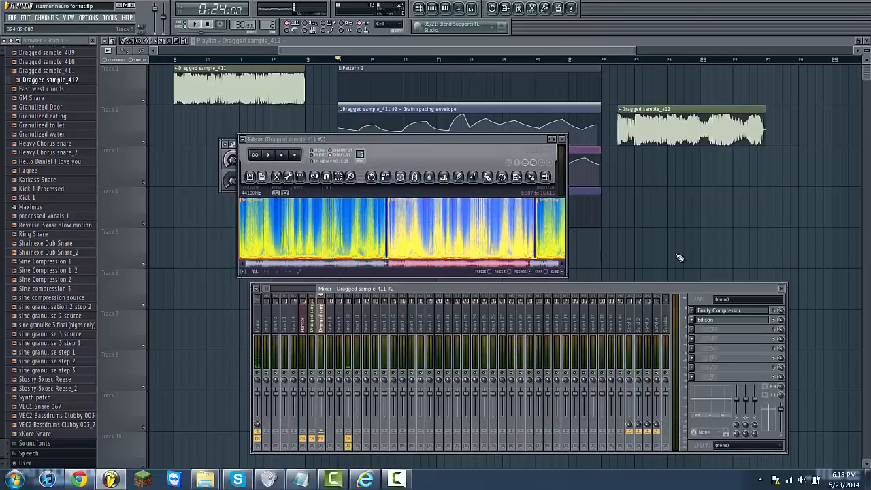
pyautogui.moveTo(722, 298); pyautogui.dragTo(706, 294)
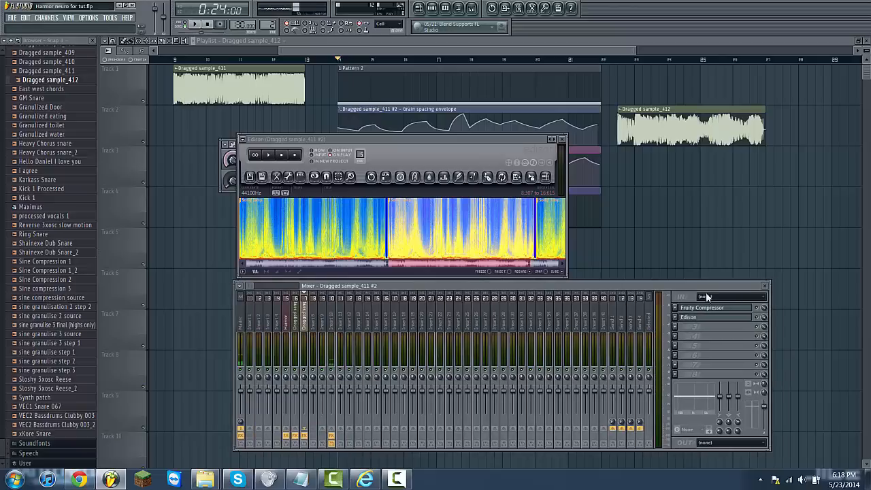
pyautogui.click(718, 310)
pyautogui.click(721, 312)
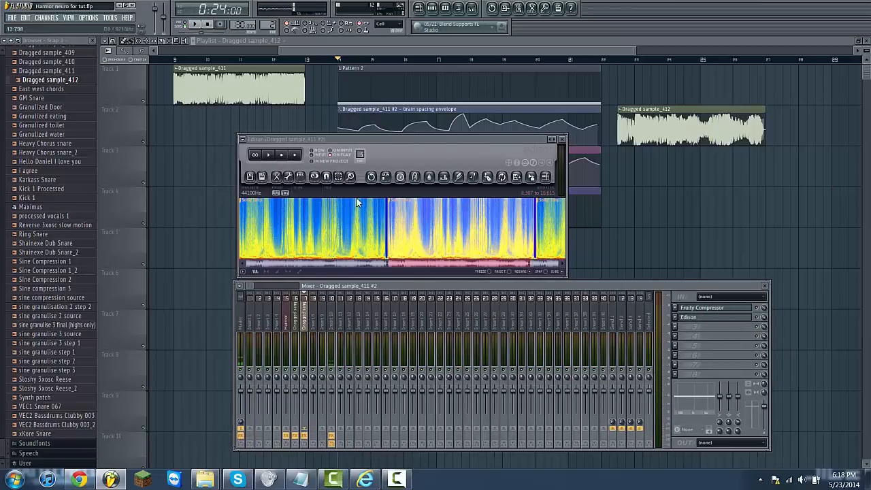
pyautogui.moveTo(405, 141); pyautogui.dragTo(431, 158)
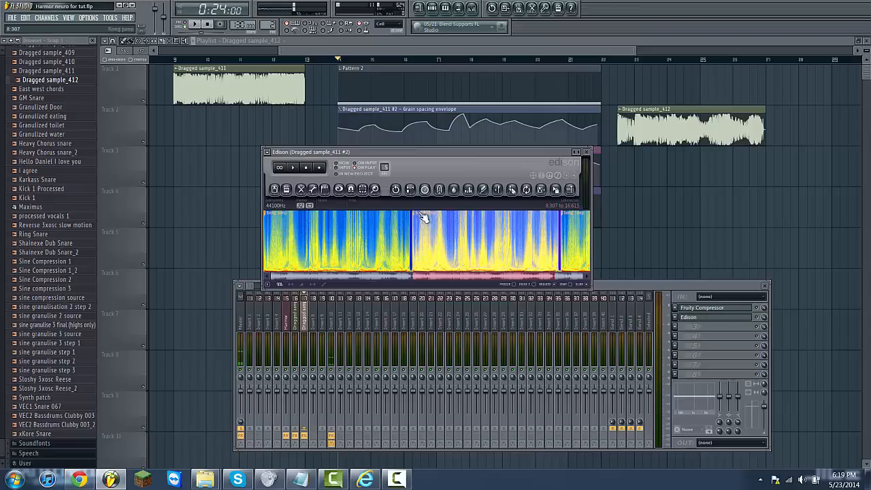
# Step: Examine the Dragged sample_412 waveform, set the playback position to its start and look over the whole playlist
pyautogui.moveTo(607, 53); pyautogui.dragTo(643, 56)
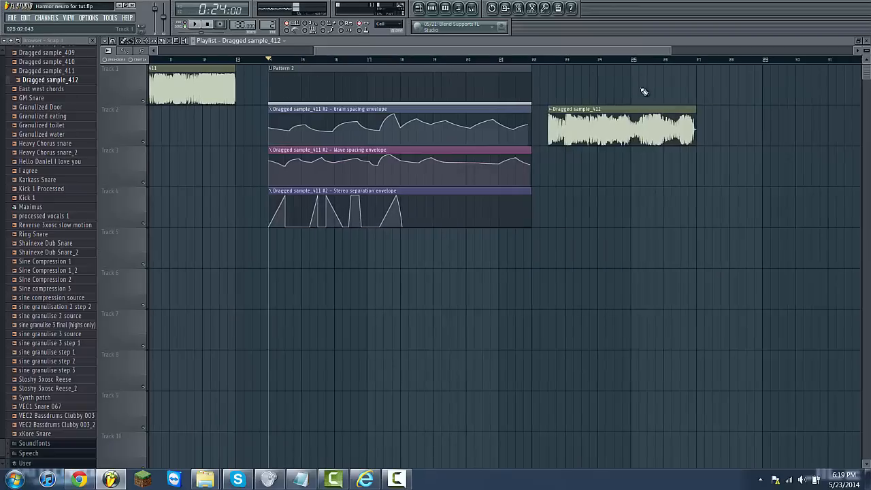
pyautogui.scroll(4, 643, 90)
pyautogui.scroll(2, 240, 100)
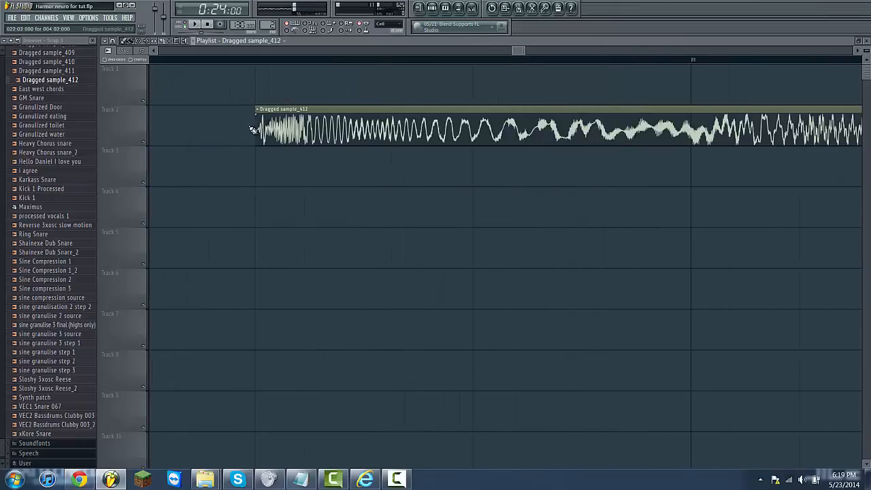
pyautogui.scroll(-6, 266, 131)
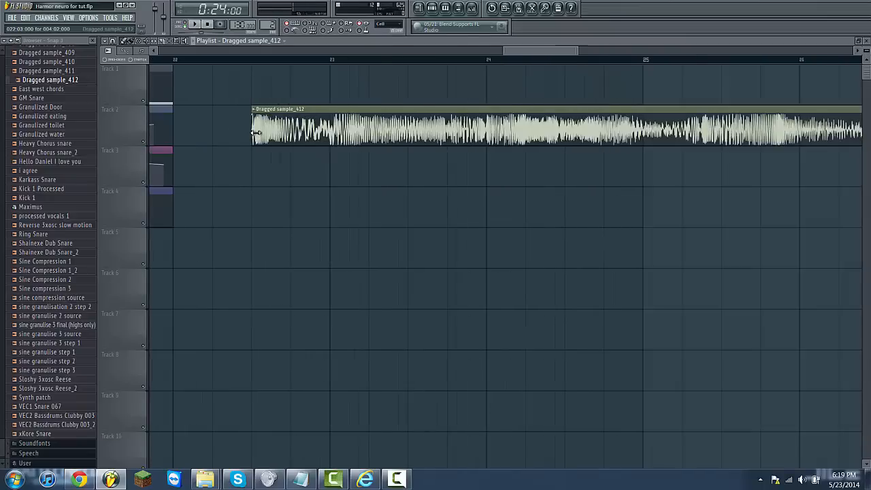
pyautogui.click(252, 60)
pyautogui.moveTo(532, 52); pyautogui.dragTo(346, 53)
pyautogui.scroll(-5, 452, 149)
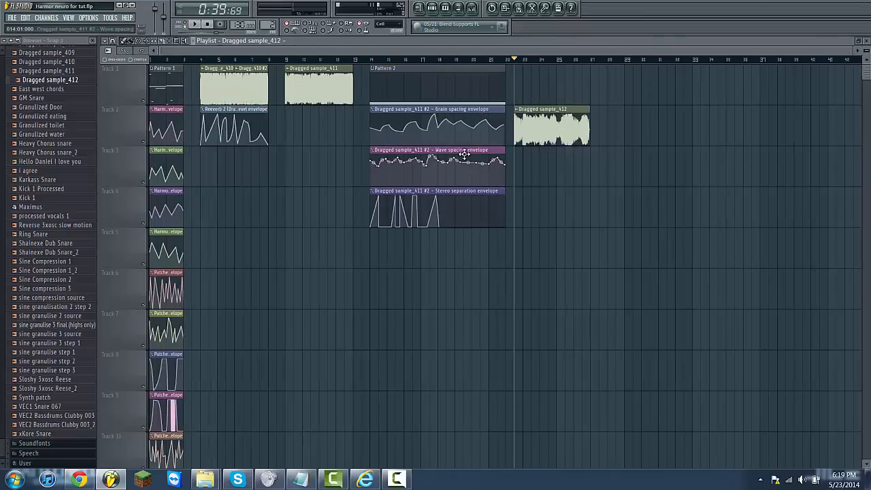
pyautogui.scroll(4, 298, 235)
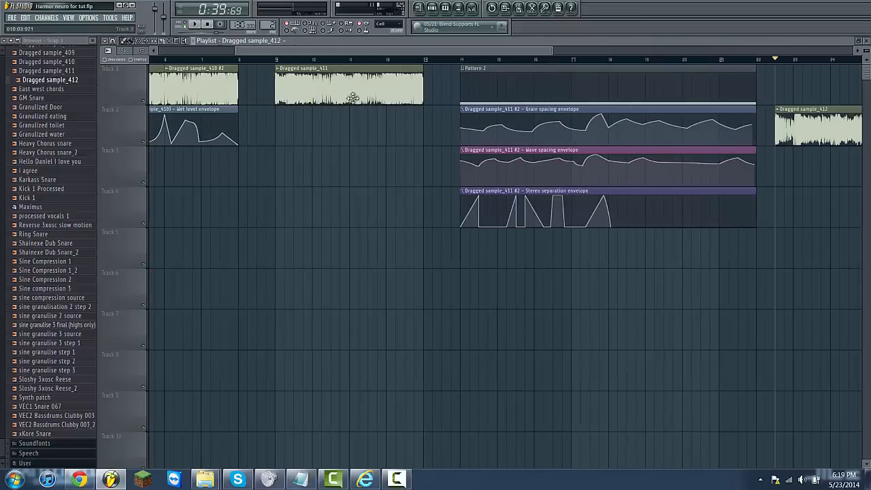